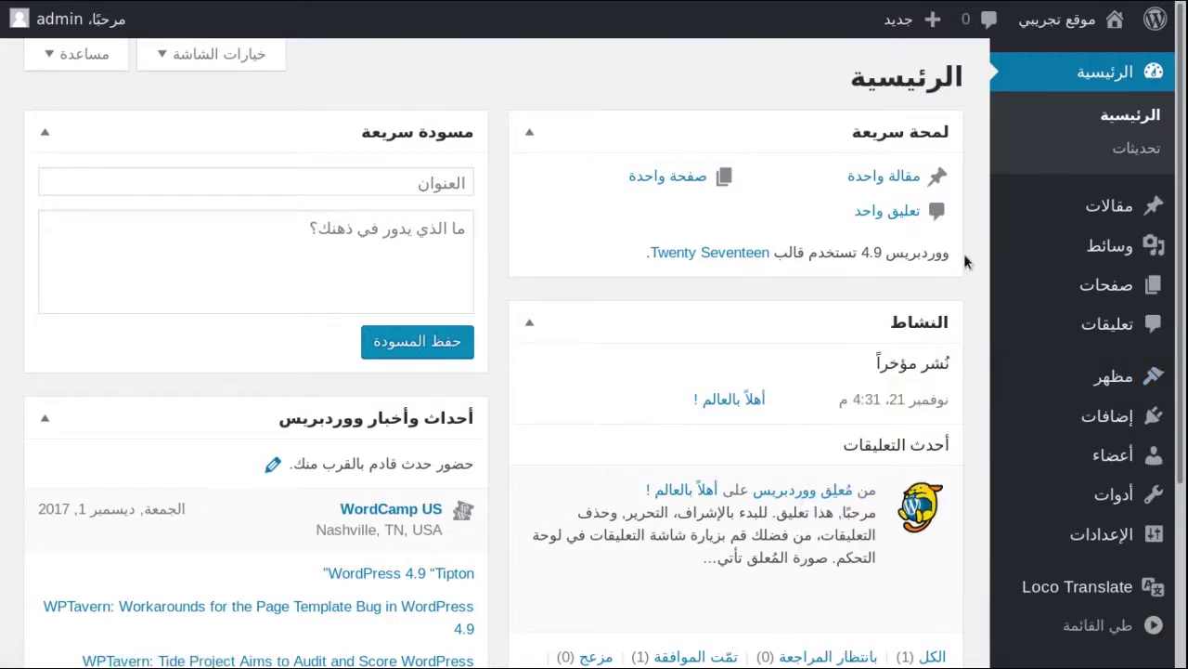
Open the Users (أعضاء) page from the Arabic admin sidebar
{"action": "mouse_move", "coordinate": [1055, 465]}
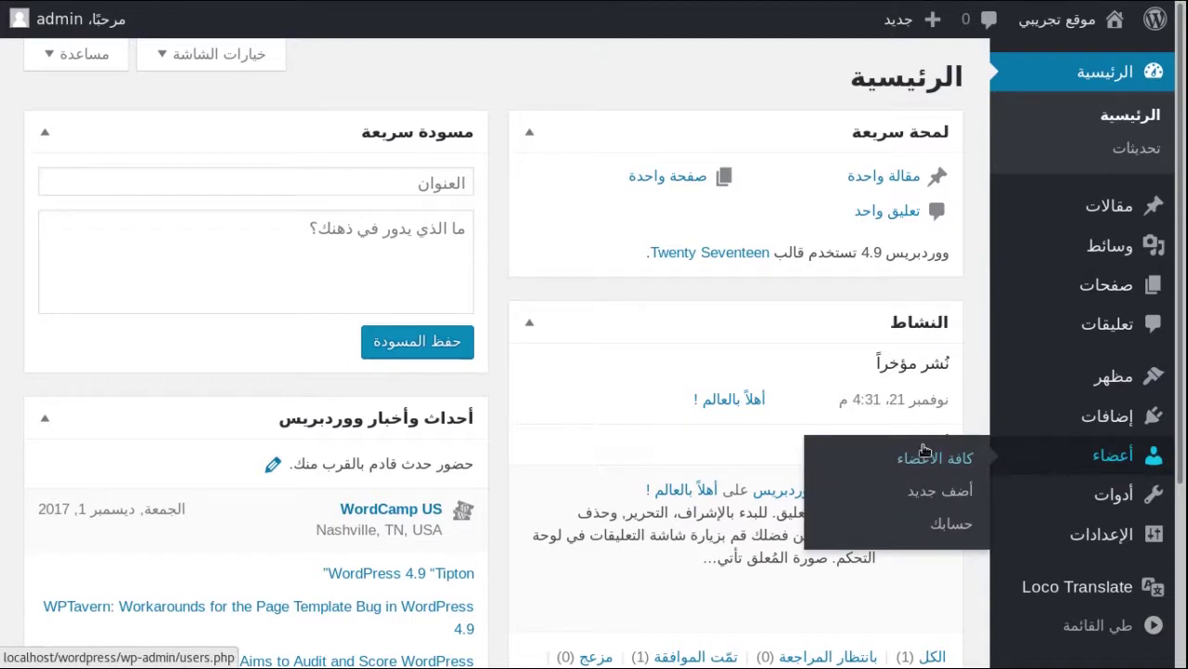
{"action": "left_click", "coordinate": [900, 470]}
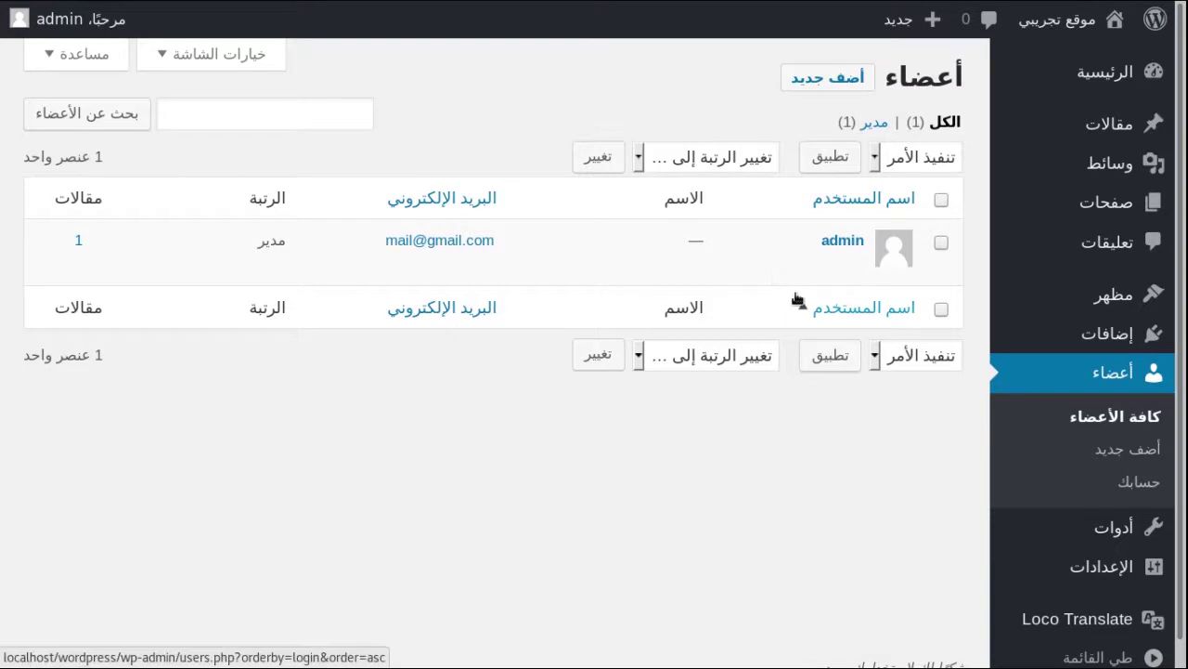
Zoom the users page in and open the Add New (أضف جديد) user form
{"action": "key", "text": "ctrl+plus"}
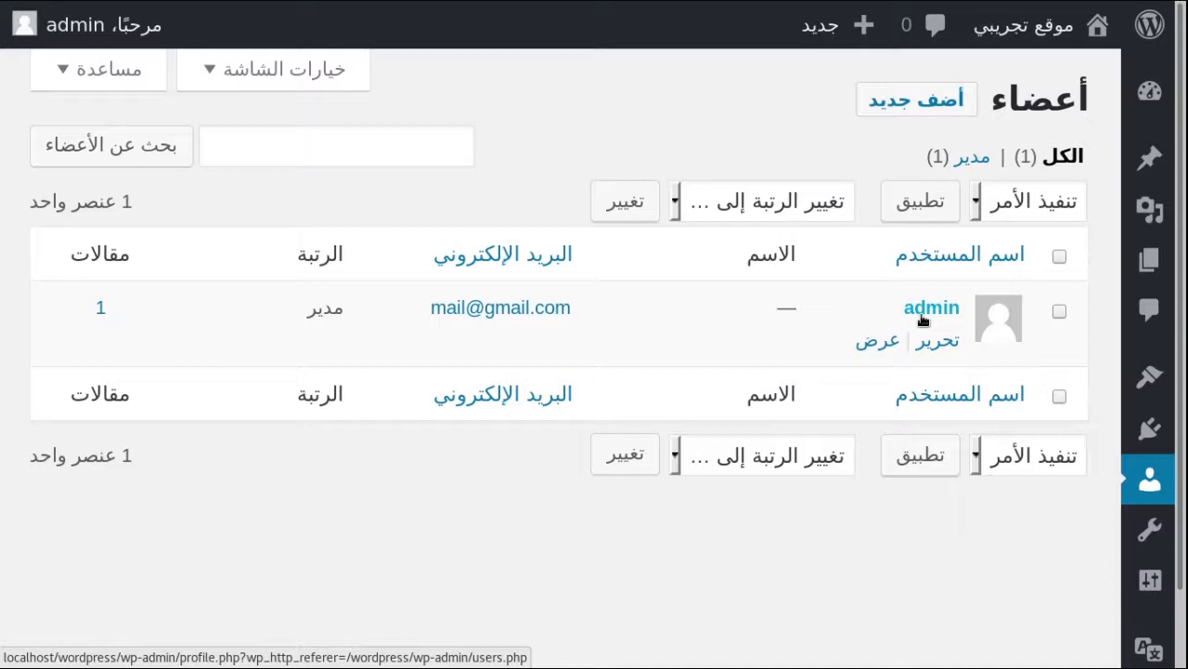
{"action": "left_click", "coordinate": [934, 104]}
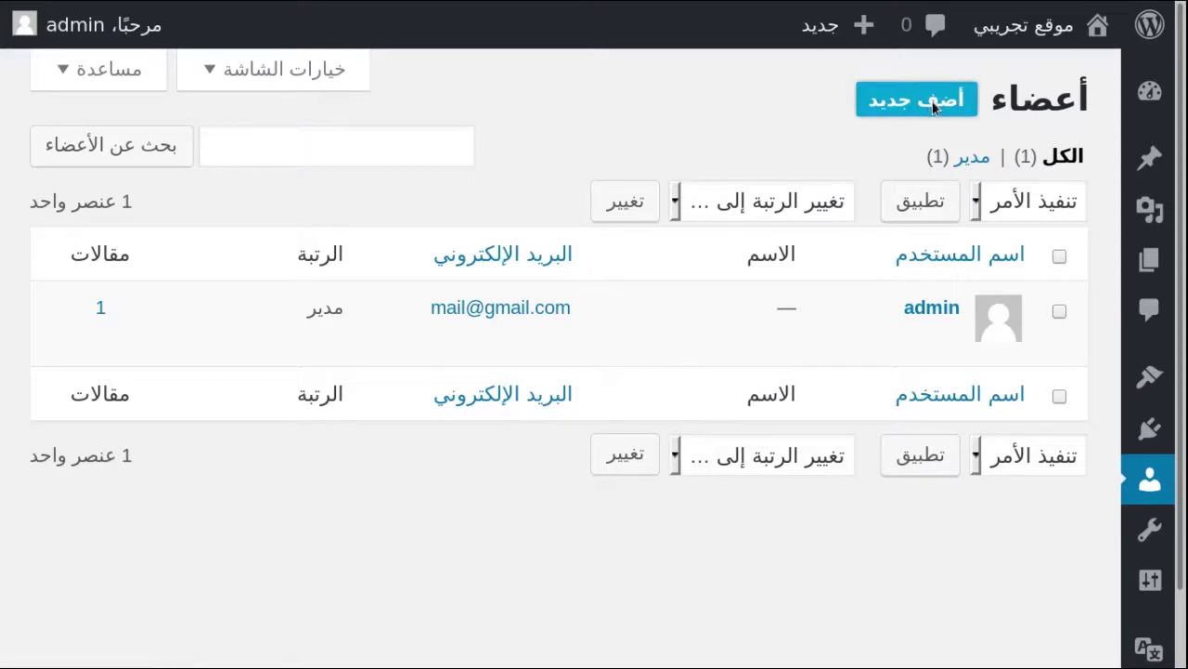
{"action": "left_click_drag", "start_coordinate": [1061, 238], "coordinate": [780, 221]}
Enter the new user's username and e-mail address
{"action": "left_click", "coordinate": [616, 244]}
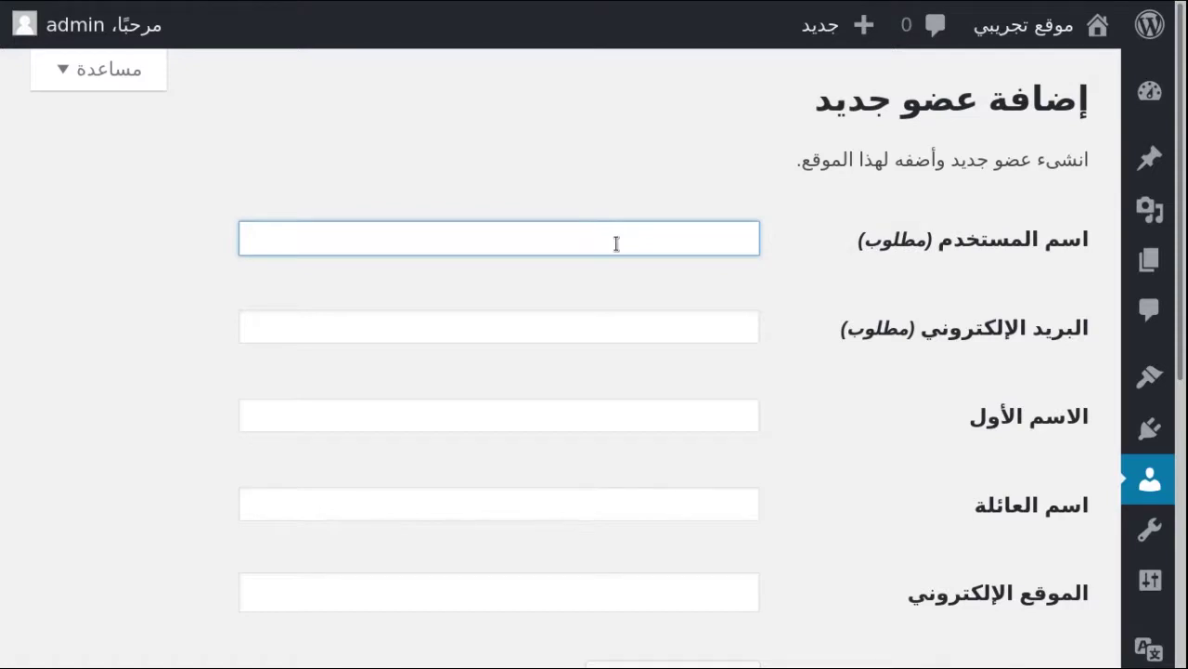
{"action": "type", "text": "learnwithnaw"}
{"action": "left_click", "coordinate": [631, 317]}
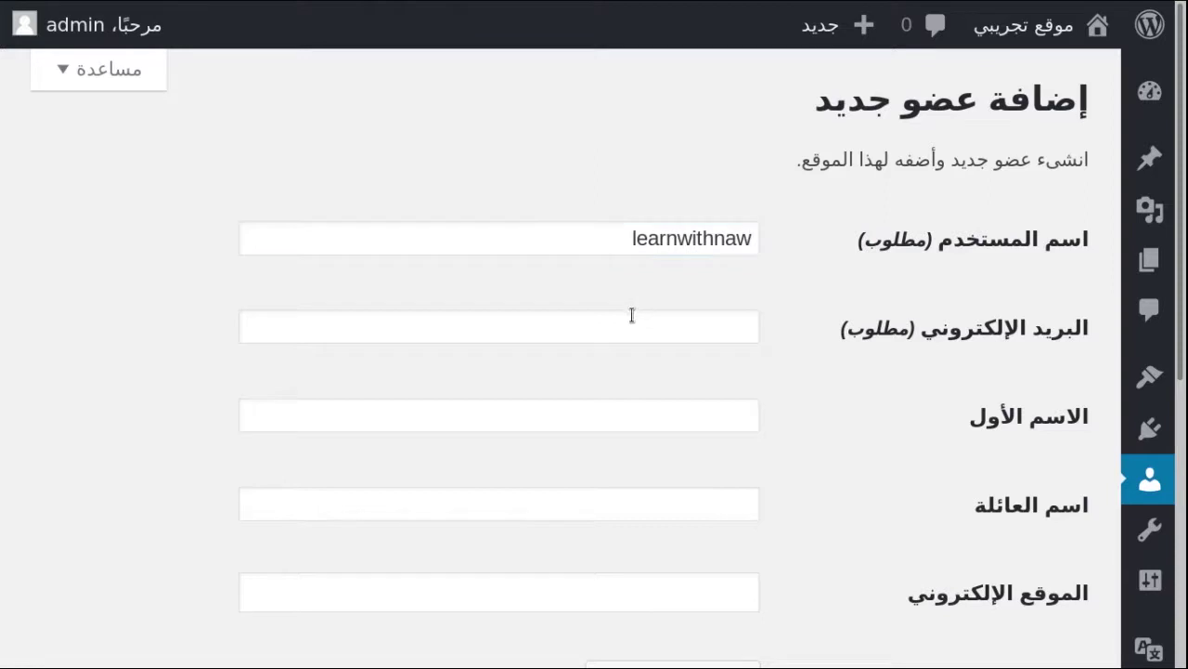
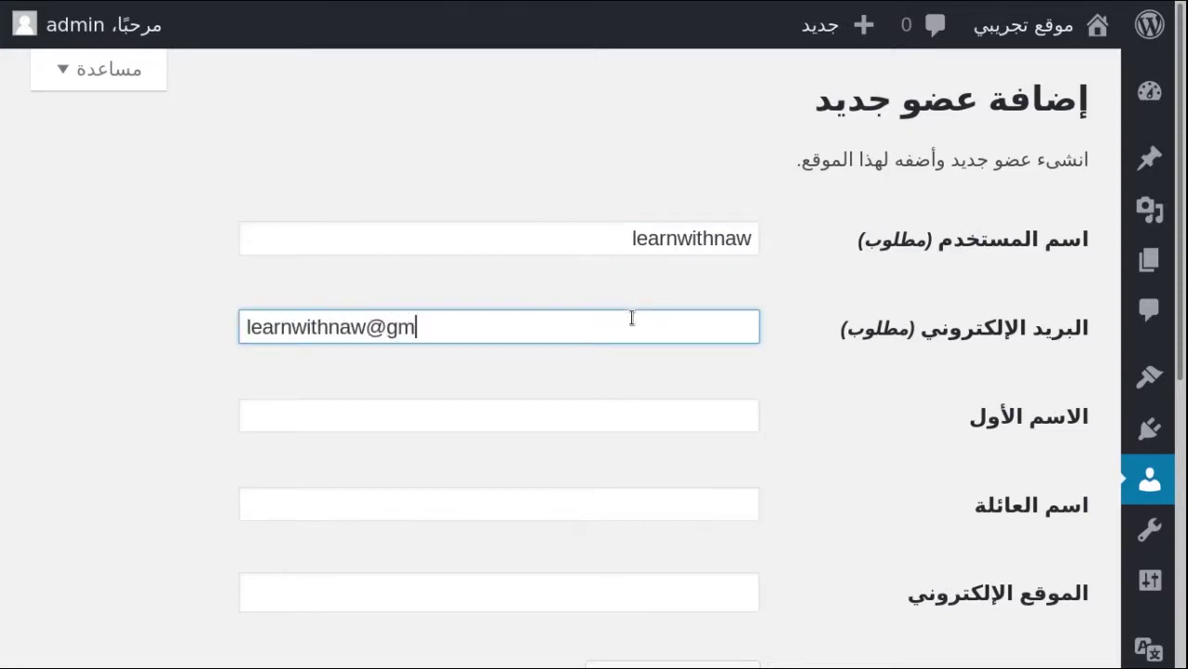
{"action": "left_click", "coordinate": [194, 400]}
Scroll down the form and reveal the generated password
{"action": "scroll", "coordinate": [194, 403], "scroll_direction": "down", "scroll_amount": 3}
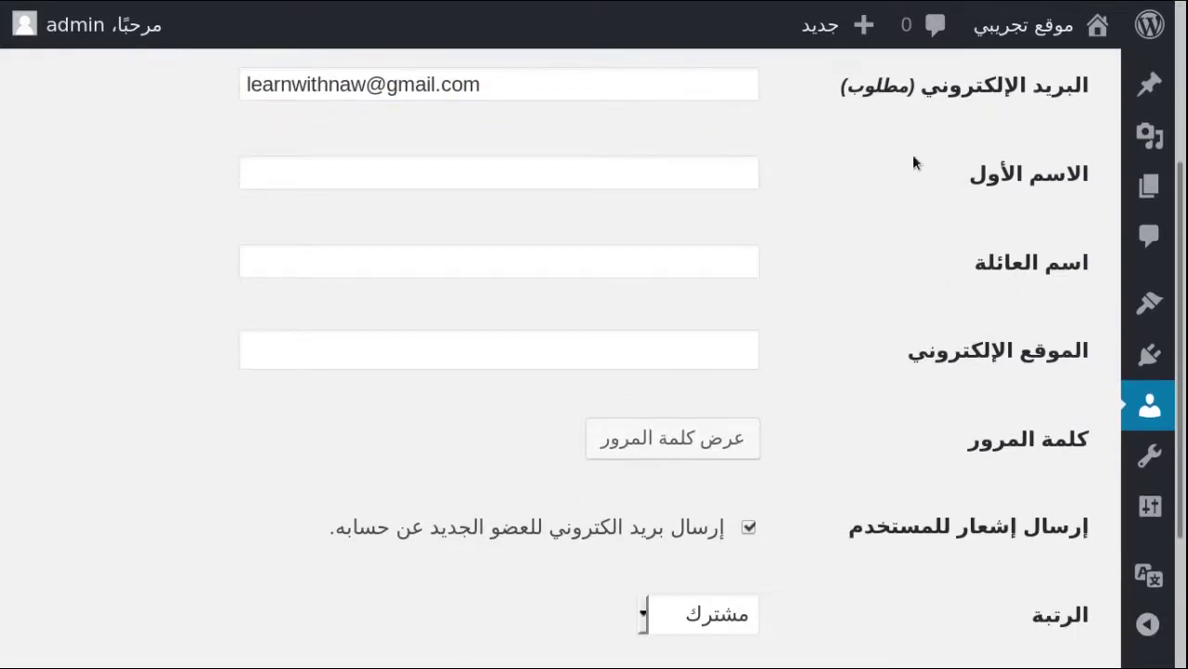
{"action": "left_click_drag", "start_coordinate": [1092, 174], "coordinate": [1046, 174]}
{"action": "left_click_drag", "start_coordinate": [996, 262], "coordinate": [987, 264]}
{"action": "scroll", "coordinate": [904, 302], "scroll_direction": "down", "scroll_amount": 2}
{"action": "scroll", "coordinate": [905, 306], "scroll_direction": "down", "scroll_amount": 2}
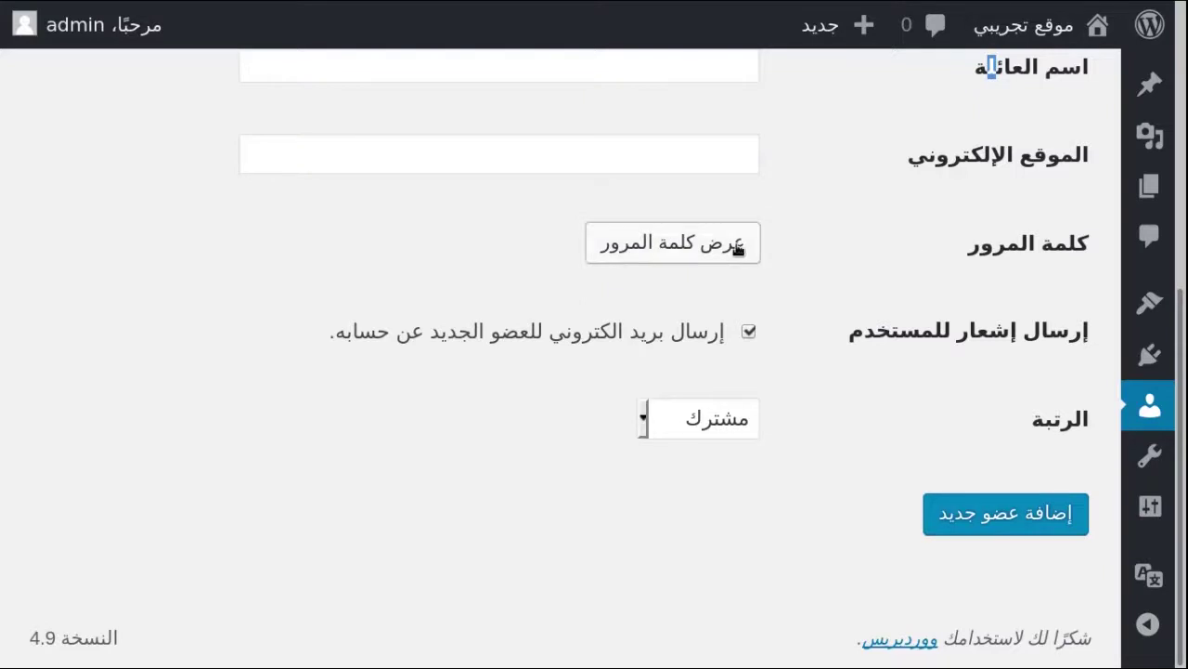
{"action": "left_click", "coordinate": [666, 242]}
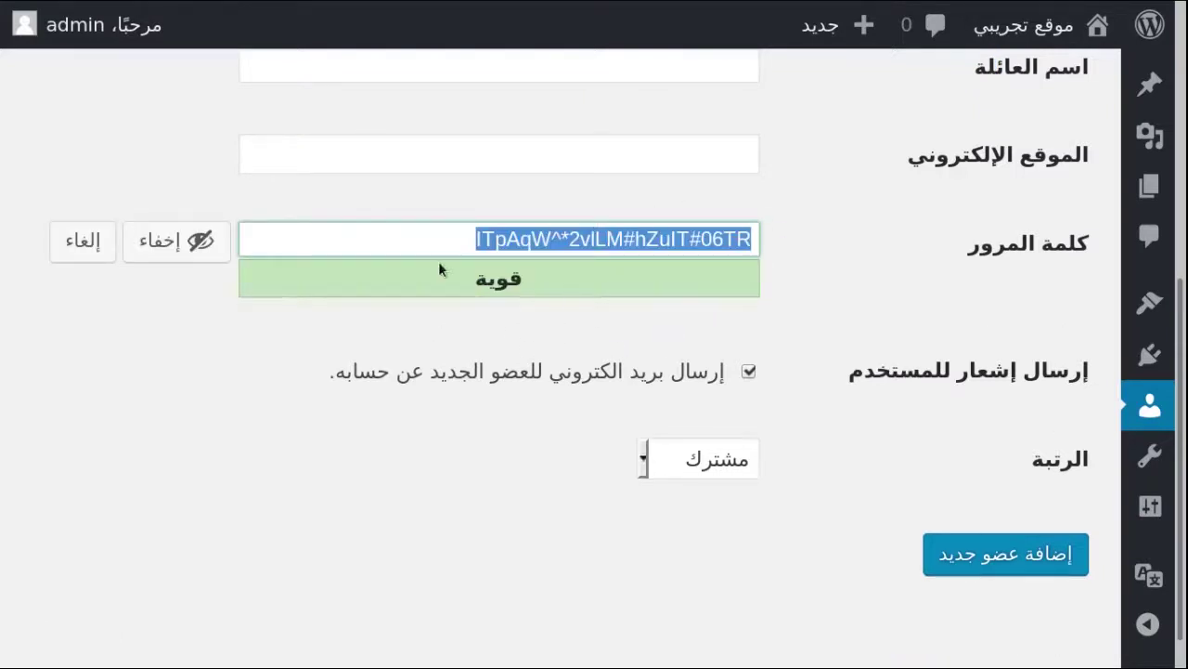
Replace the generated password with a short three-digit custom password
{"action": "left_click_drag", "start_coordinate": [415, 240], "coordinate": [746, 237]}
{"action": "left_click", "coordinate": [560, 237]}
{"action": "triple_click", "coordinate": [559, 237]}
{"action": "left_click_drag", "start_coordinate": [449, 240], "coordinate": [827, 241]}
{"action": "key", "text": "BackSpace"}
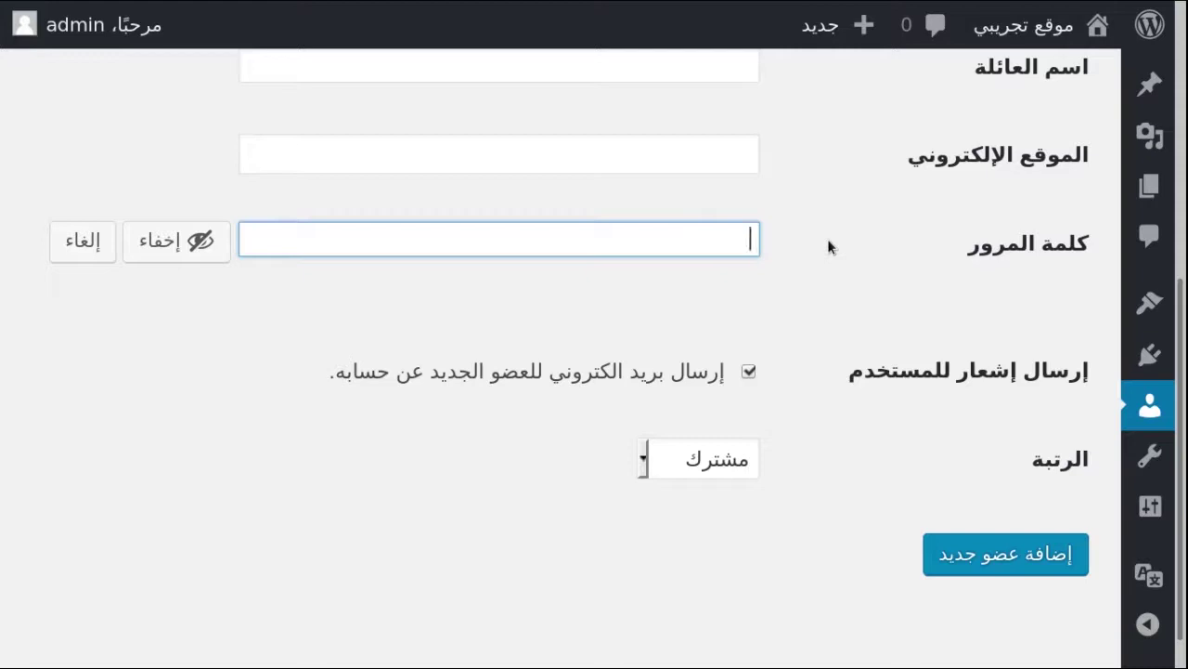
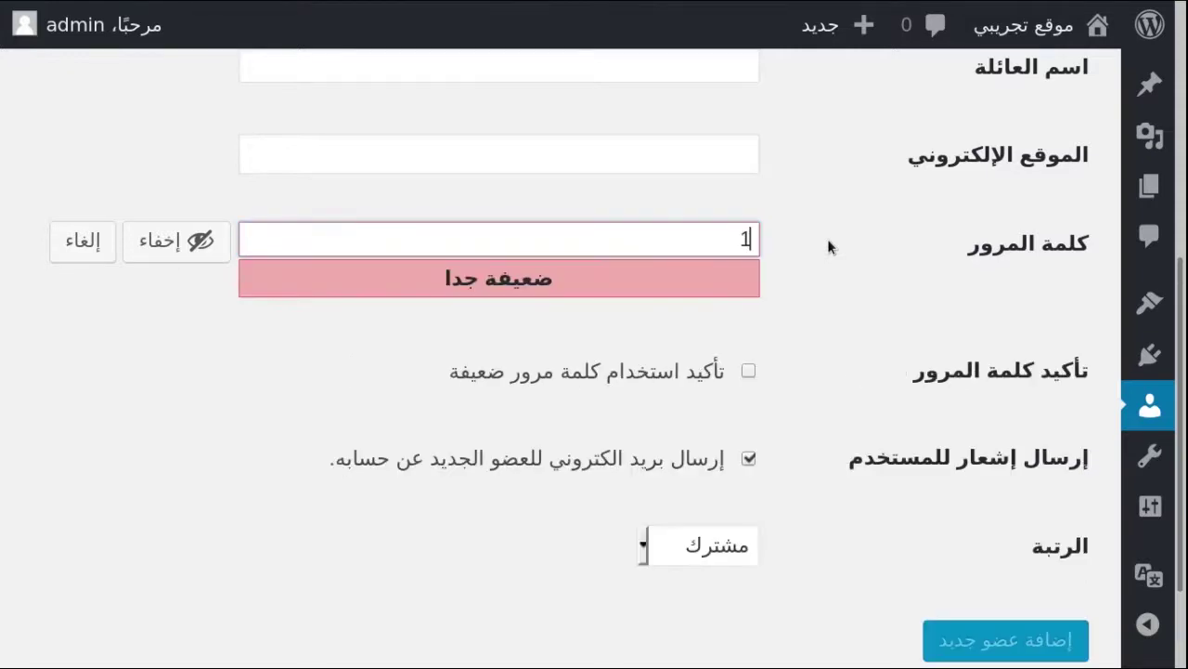
Confirm the weak password, skip the notification e-mail, choose Administrator (مدير), and add the user
{"action": "left_click", "coordinate": [749, 371]}
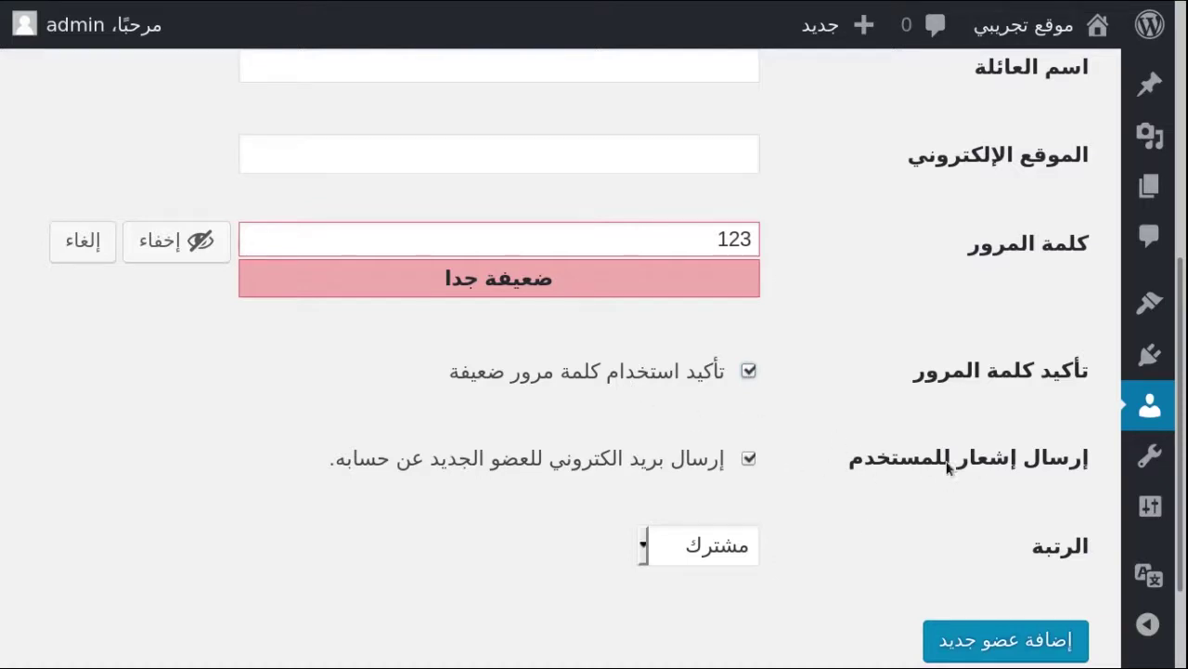
{"action": "left_click", "coordinate": [748, 458]}
{"action": "scroll", "coordinate": [1011, 541], "scroll_direction": "down", "scroll_amount": 2}
{"action": "left_click", "coordinate": [737, 424]}
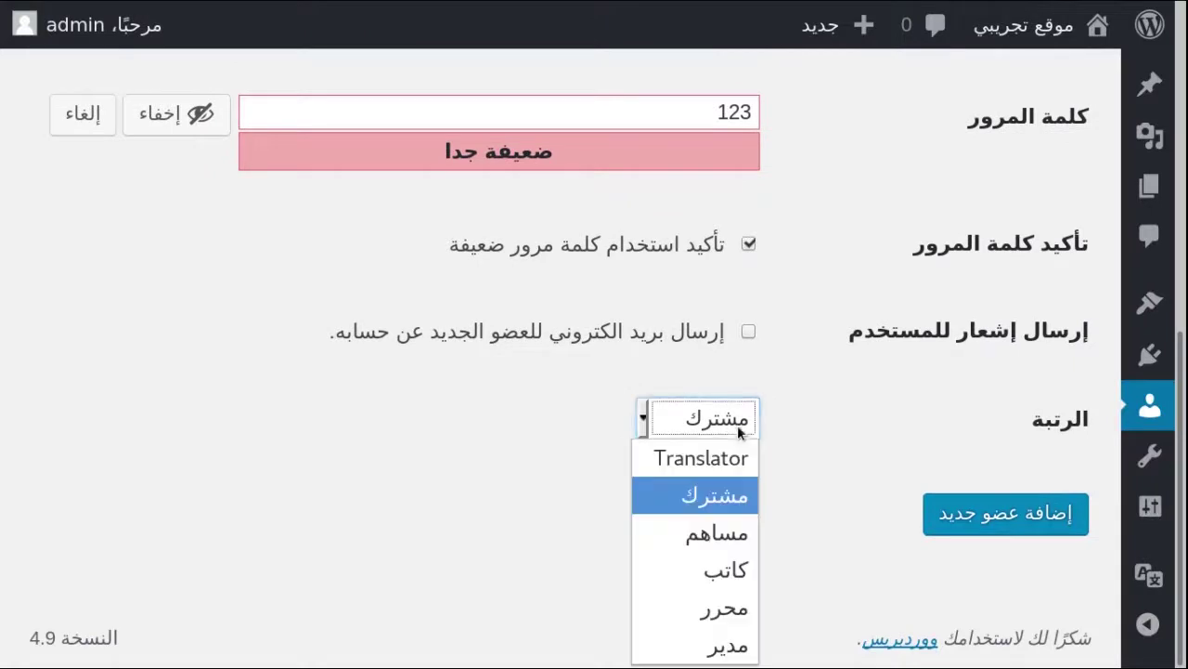
{"action": "left_click", "coordinate": [695, 644]}
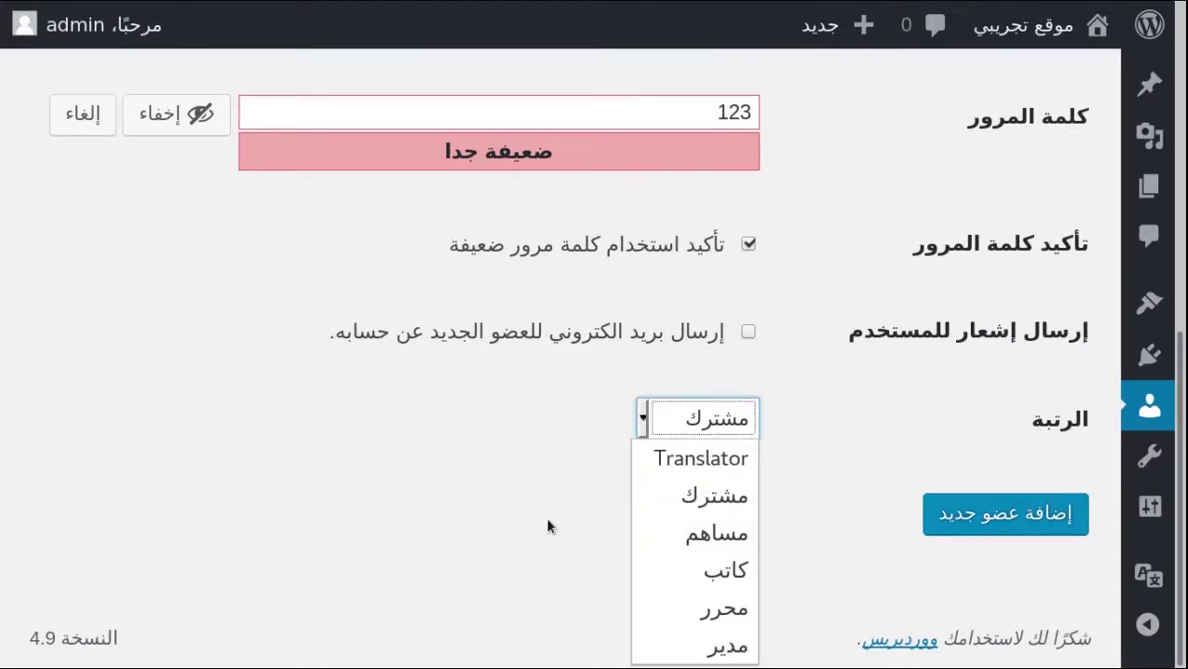
{"action": "left_click", "coordinate": [1014, 516]}
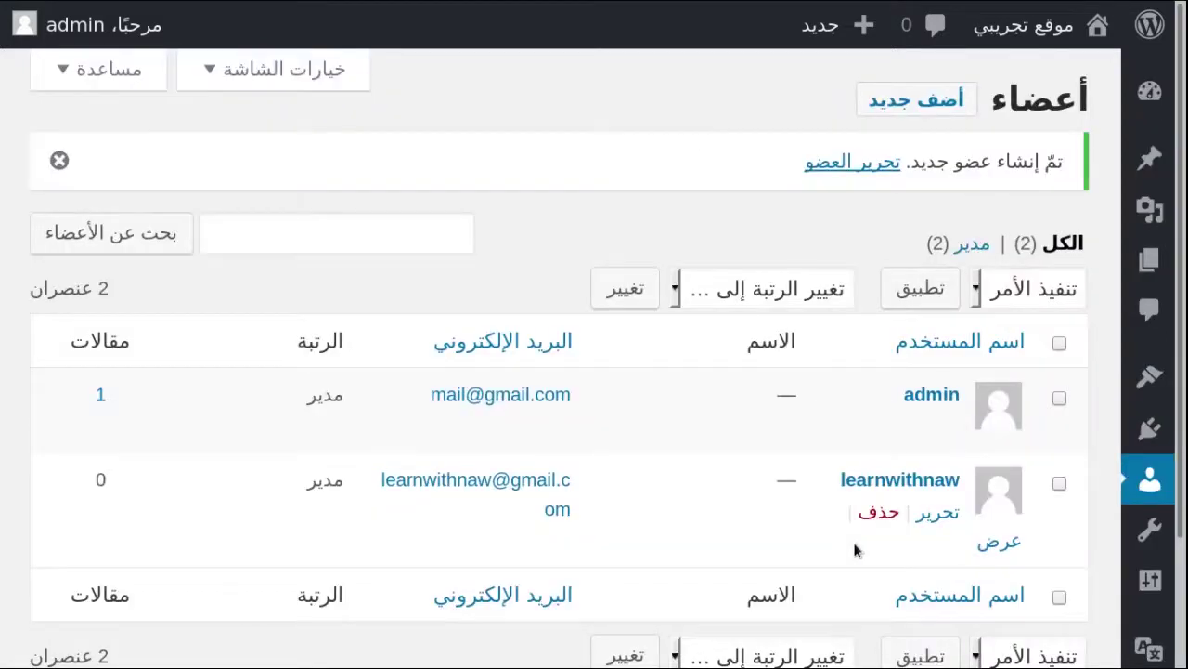
Check both administrators in the Users list, then log out of the original admin
{"action": "scroll", "coordinate": [758, 400], "scroll_direction": "down", "scroll_amount": 2}
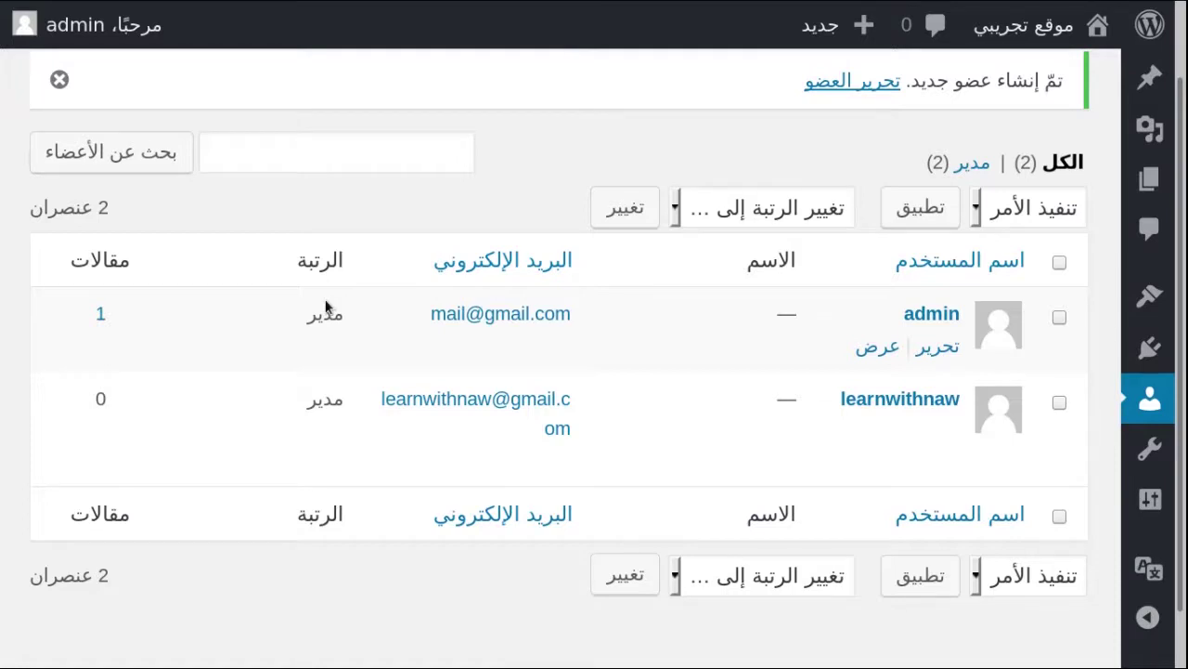
{"action": "mouse_move", "coordinate": [90, 28]}
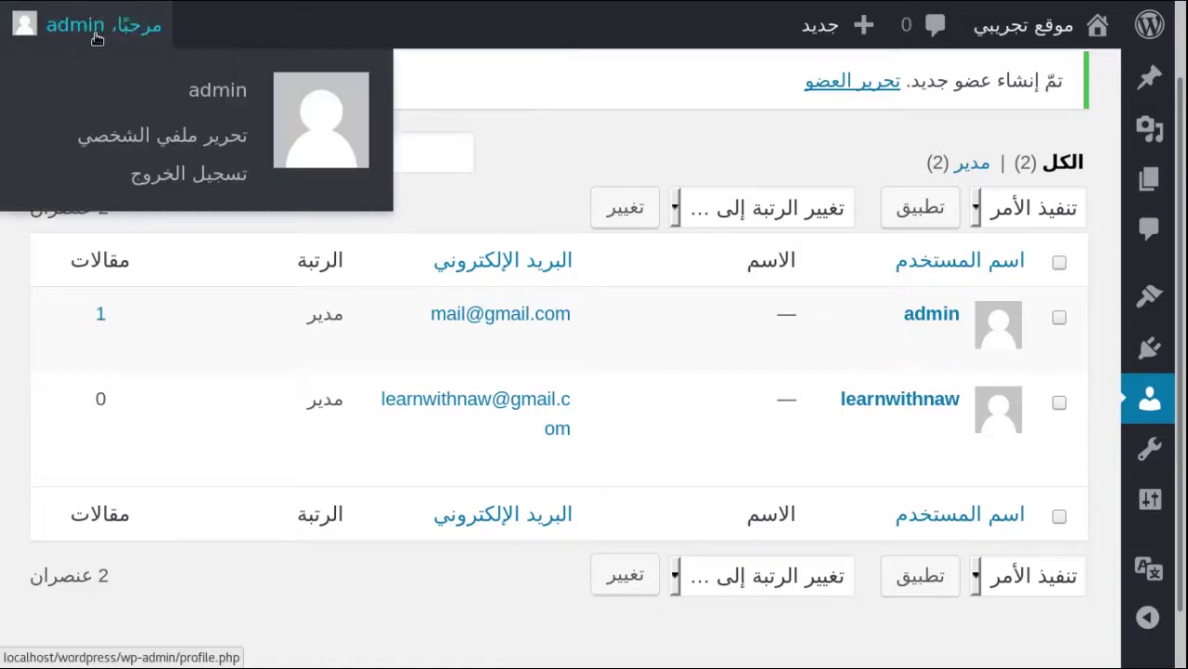
{"action": "left_click", "coordinate": [204, 184]}
Sign in (دخول) with the new administrator's username and password
{"action": "scroll", "coordinate": [957, 362], "scroll_direction": "down", "scroll_amount": 2}
{"action": "left_click", "coordinate": [648, 226]}
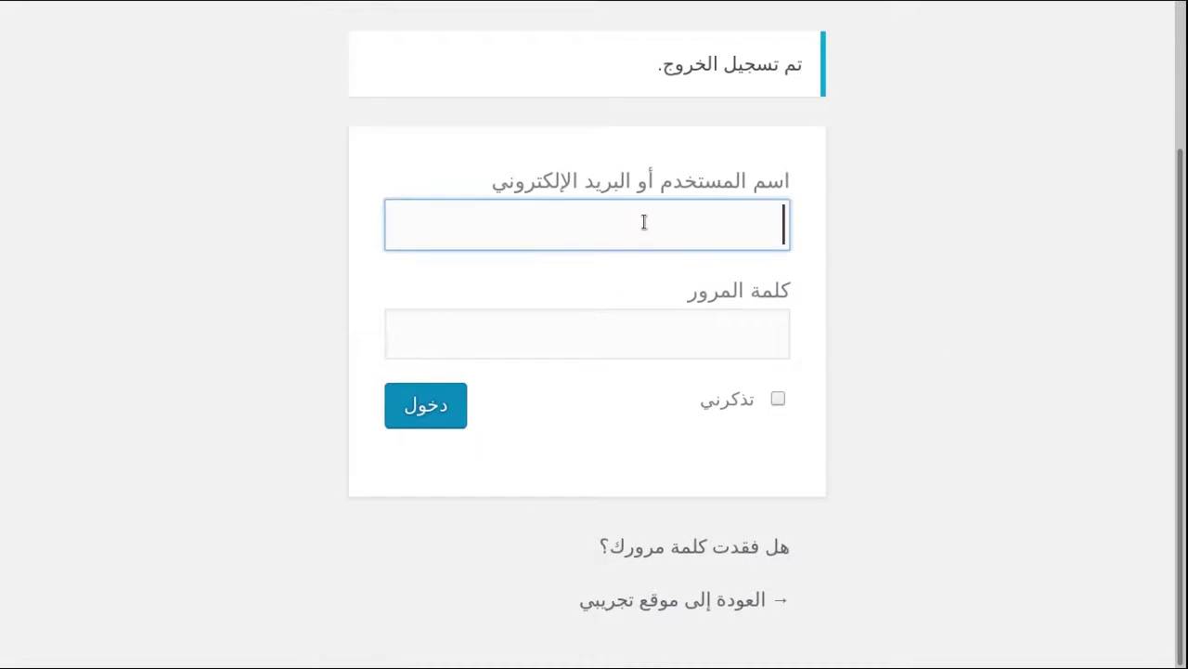
{"action": "type", "text": "lea"}
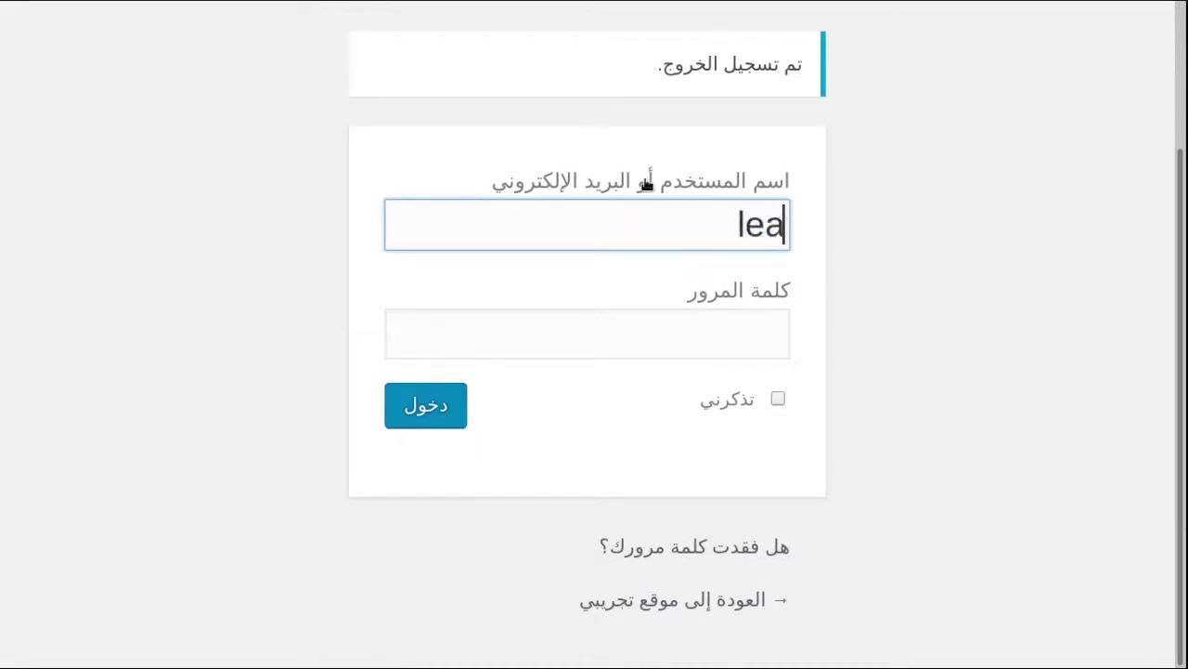
{"action": "type", "text": "rnwithnaw"}
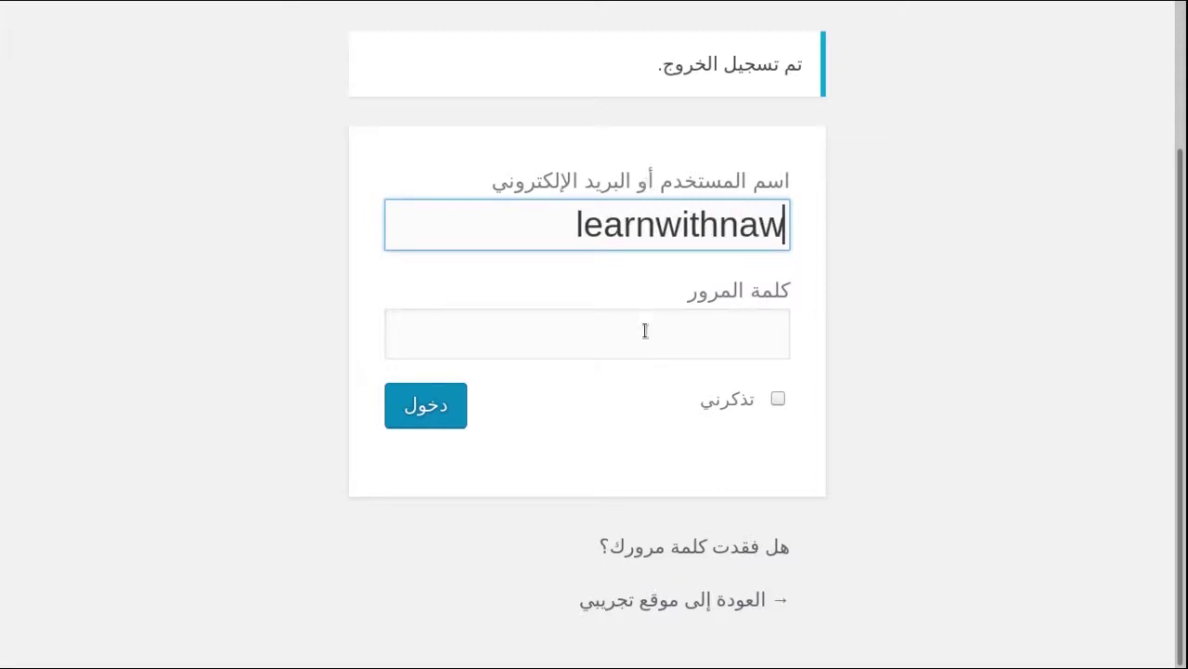
{"action": "left_click", "coordinate": [644, 331]}
{"action": "type", "text": "•••"}
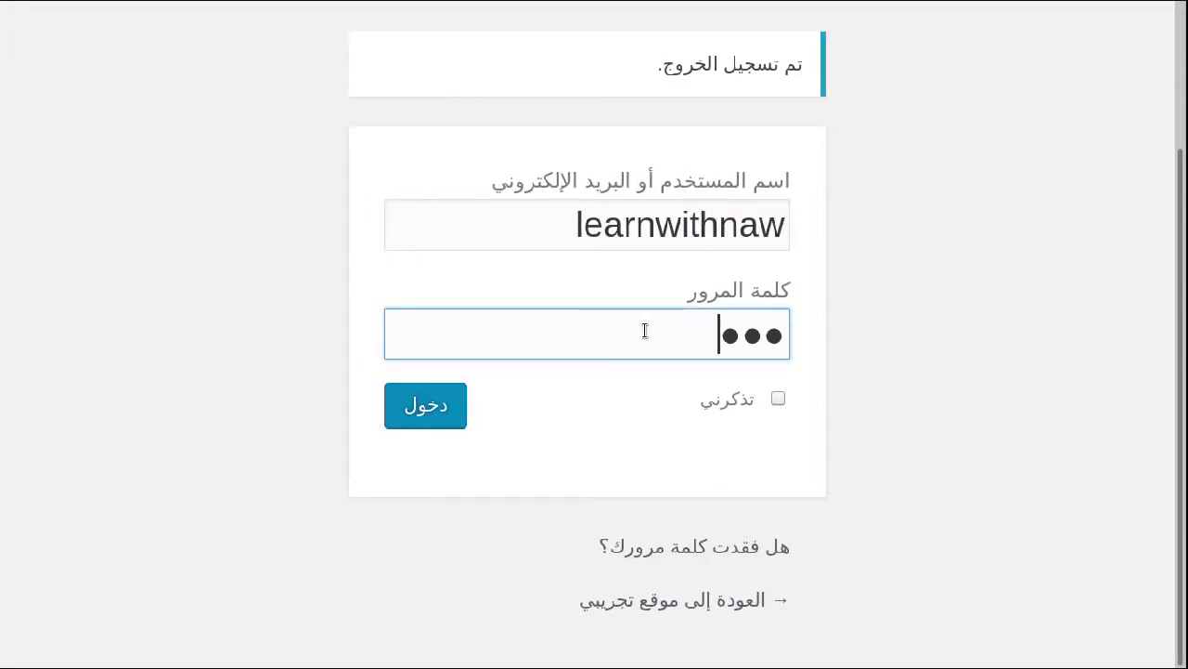
{"action": "left_click", "coordinate": [424, 404]}
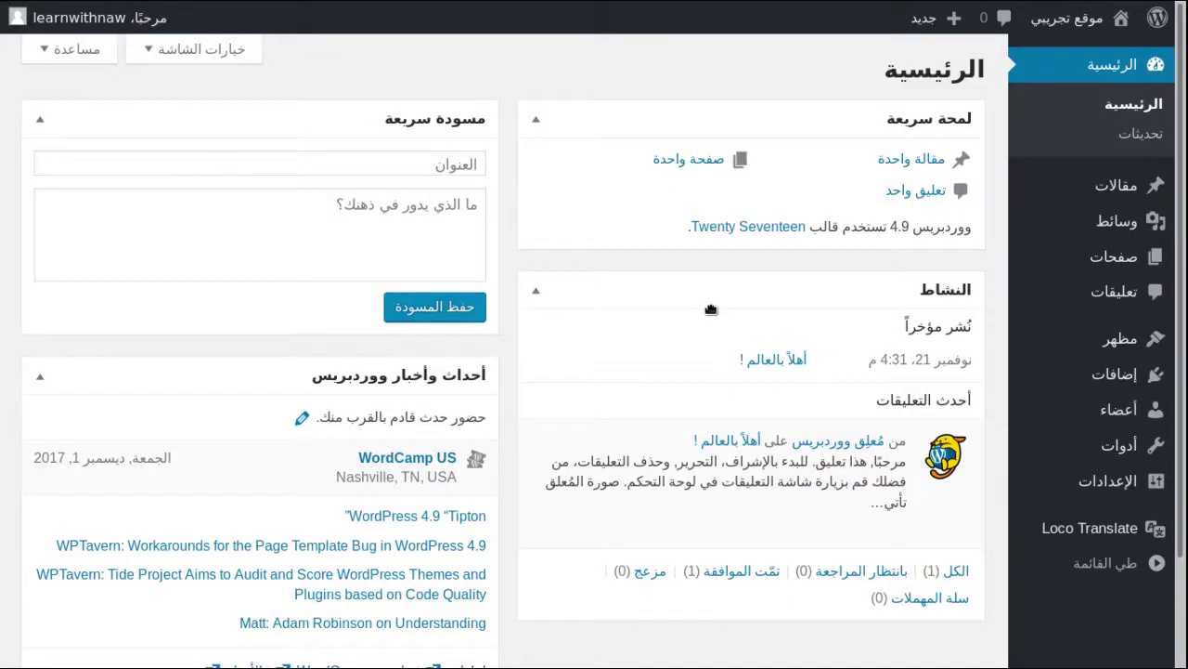
Open All Users, zoom in, and choose Delete on the original admin account
{"action": "mouse_move", "coordinate": [130, 17]}
{"action": "mouse_move", "coordinate": [1077, 412]}
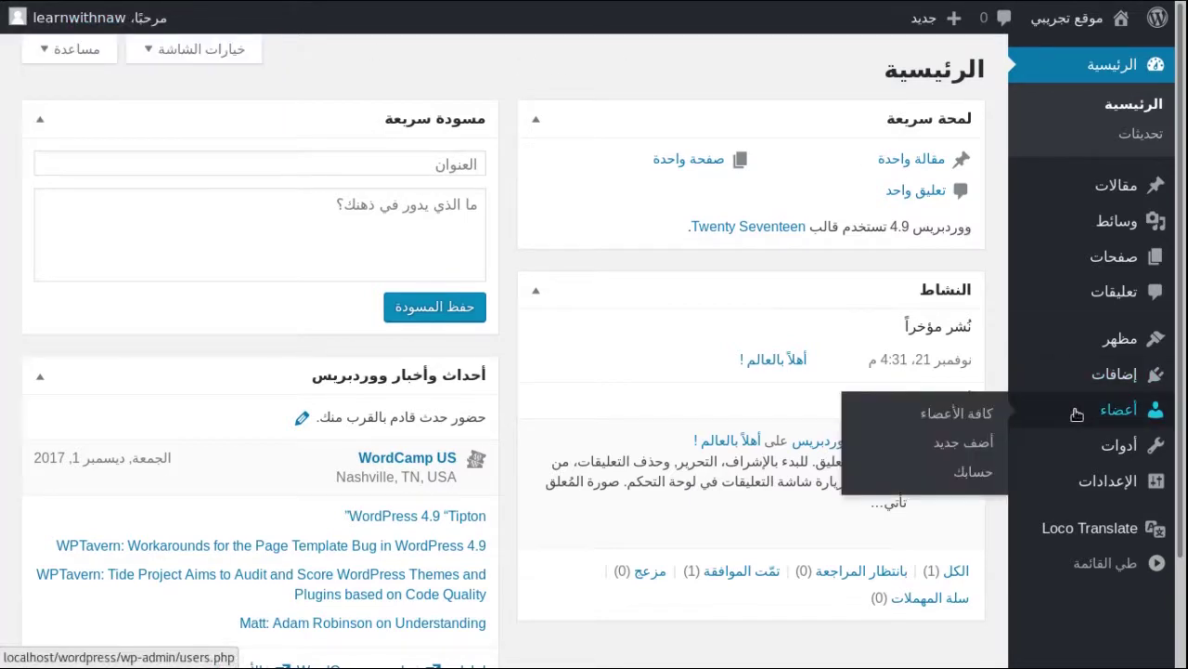
{"action": "left_click", "coordinate": [975, 413]}
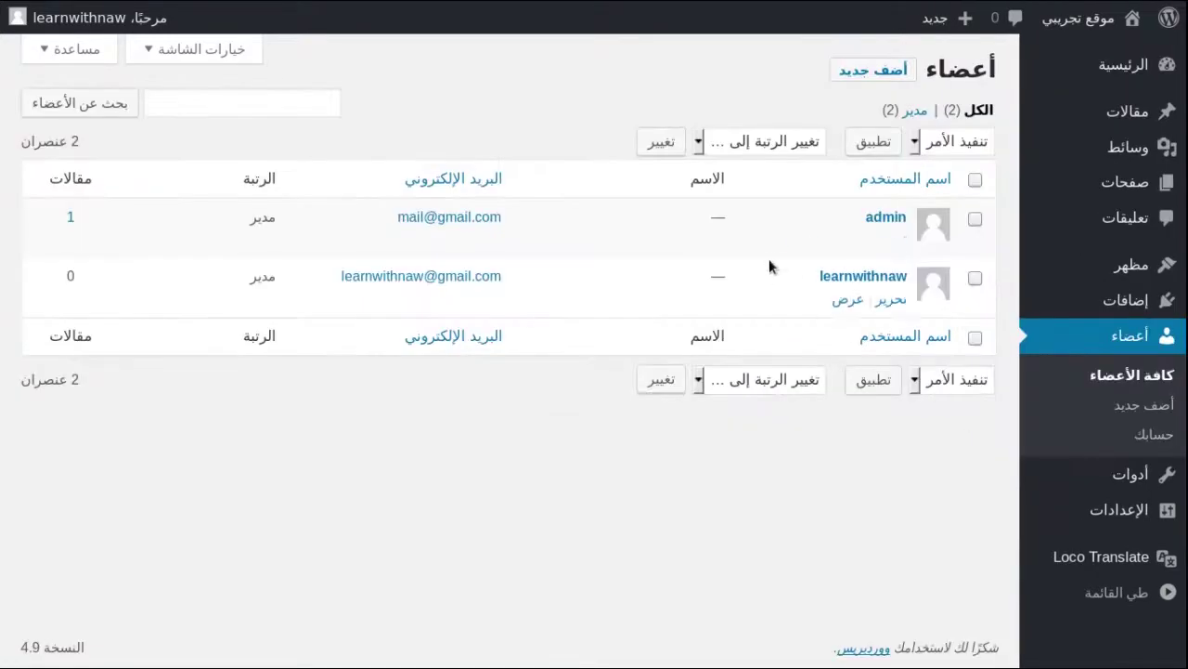
{"action": "key", "text": "ctrl+plus"}
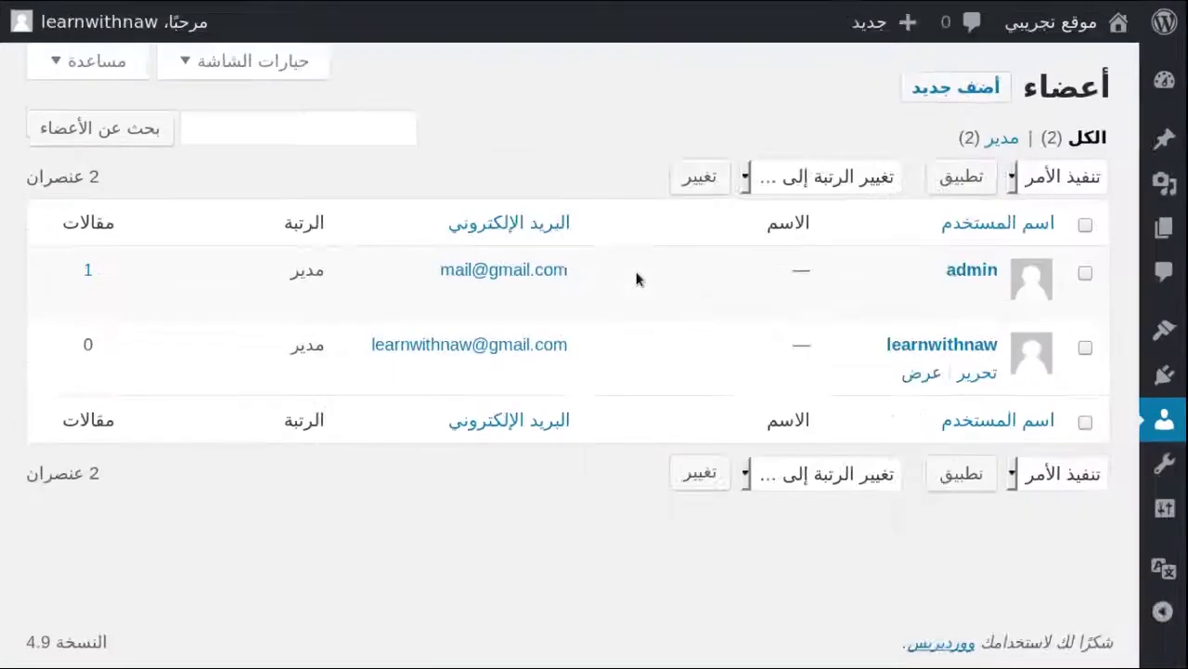
{"action": "key", "text": "ctrl+plus"}
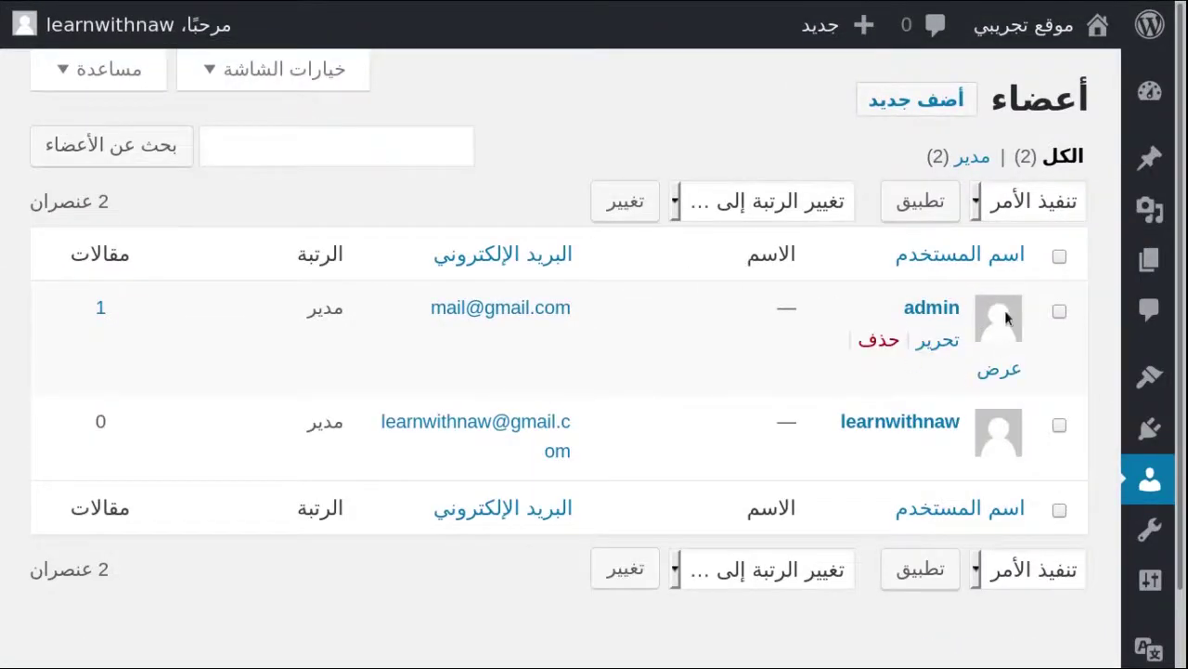
{"action": "left_click", "coordinate": [882, 341]}
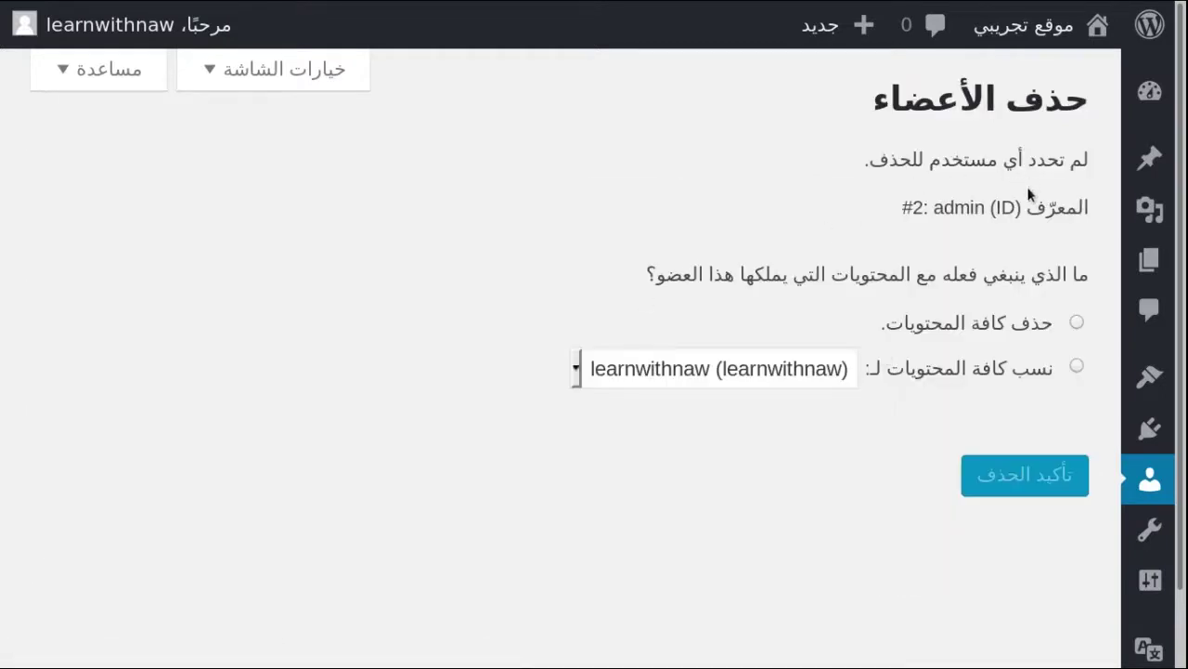
Attribute all the old admin's content to the new administrator and confirm the deletion
{"action": "left_click_drag", "start_coordinate": [736, 274], "coordinate": [989, 275]}
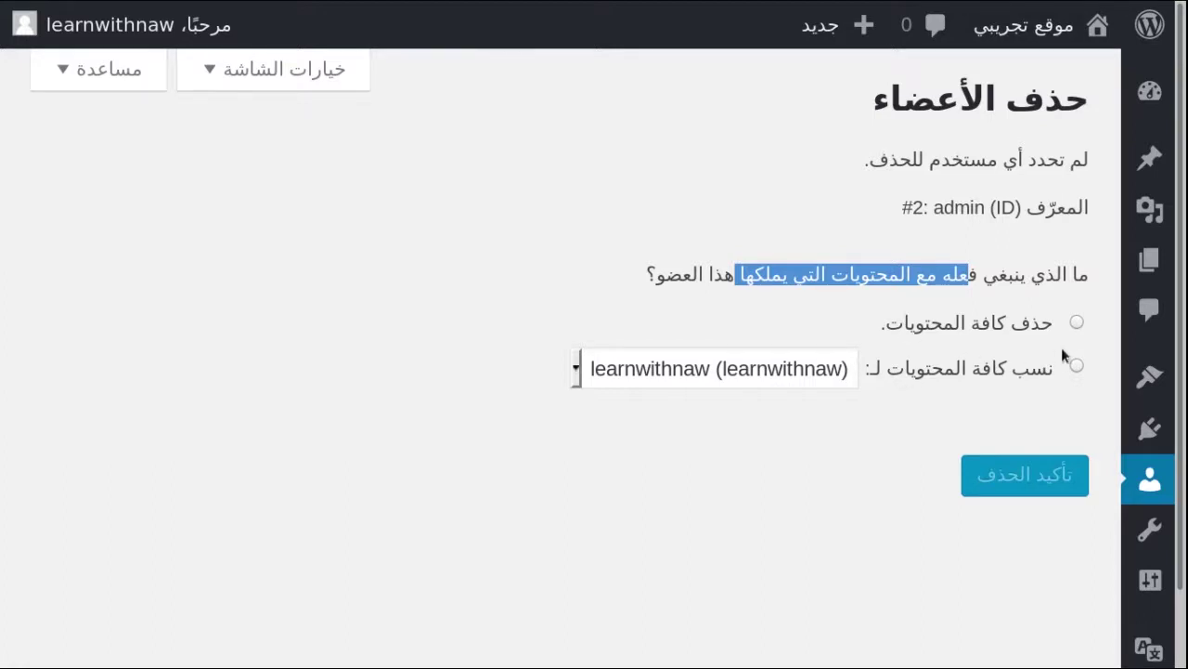
{"action": "left_click", "coordinate": [1077, 367]}
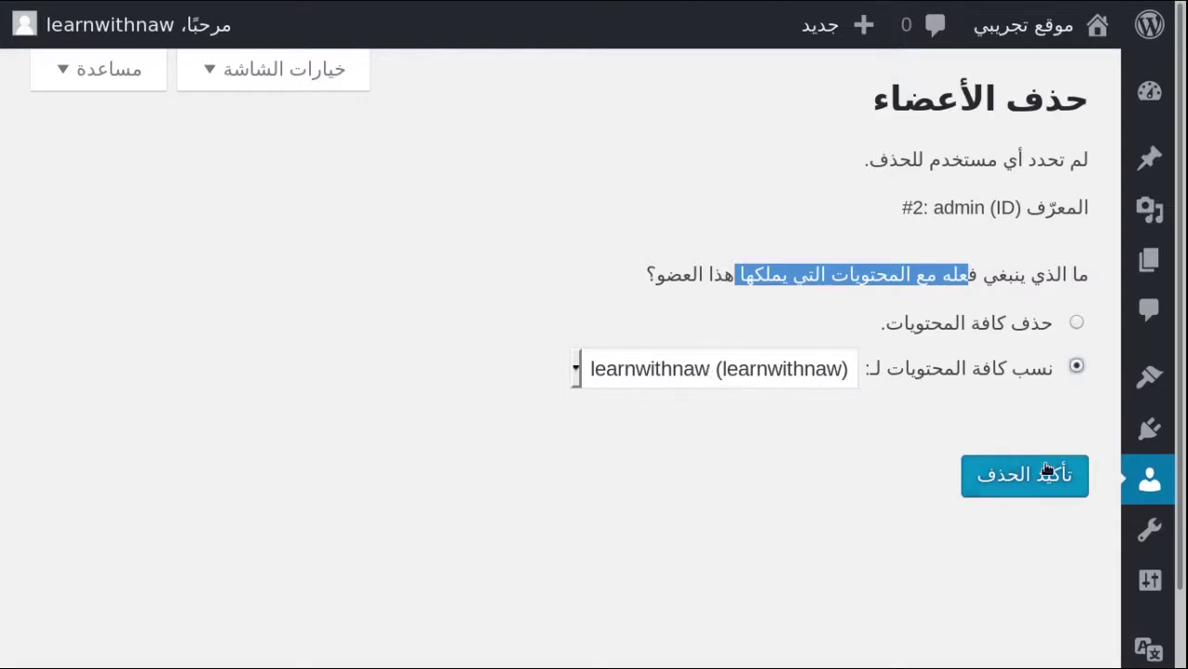
{"action": "left_click", "coordinate": [1022, 479]}
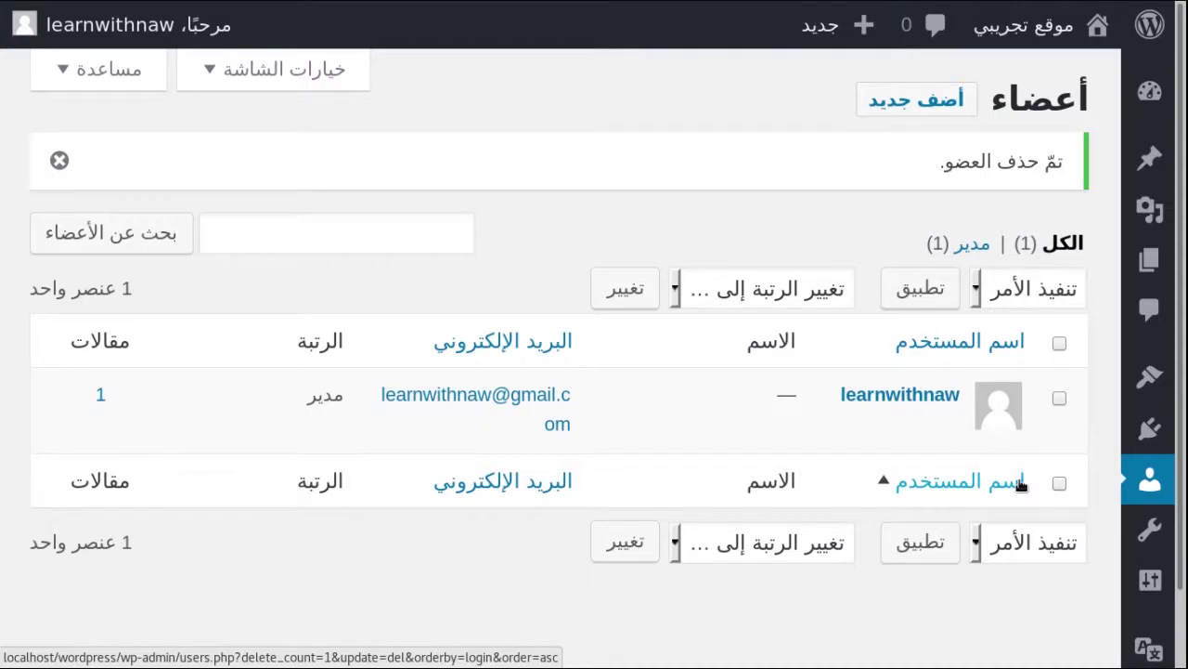
{"action": "key", "text": "ctrl+minus"}
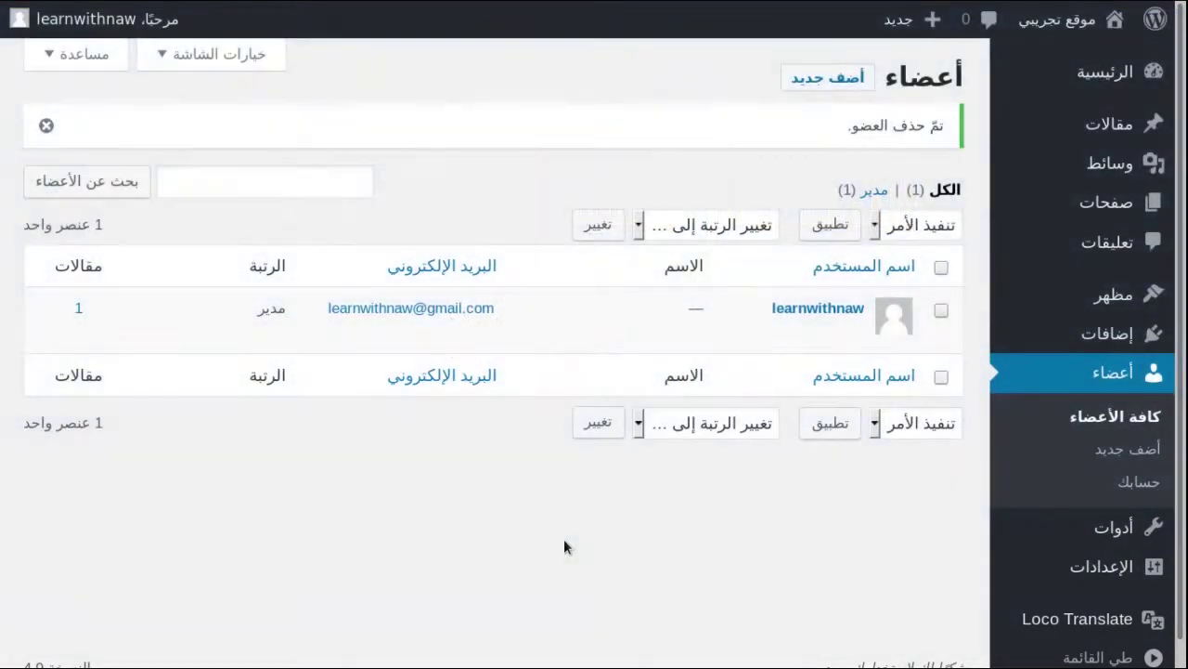
{"action": "mouse_move", "coordinate": [806, 330]}
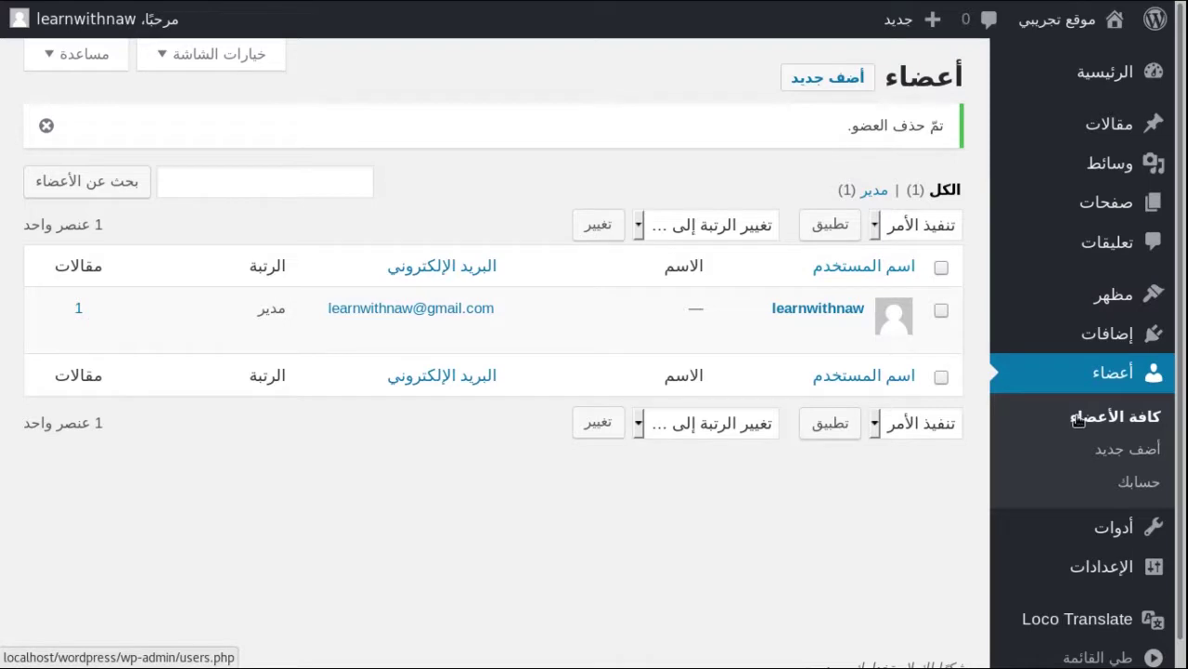
{"action": "mouse_move", "coordinate": [854, 343]}
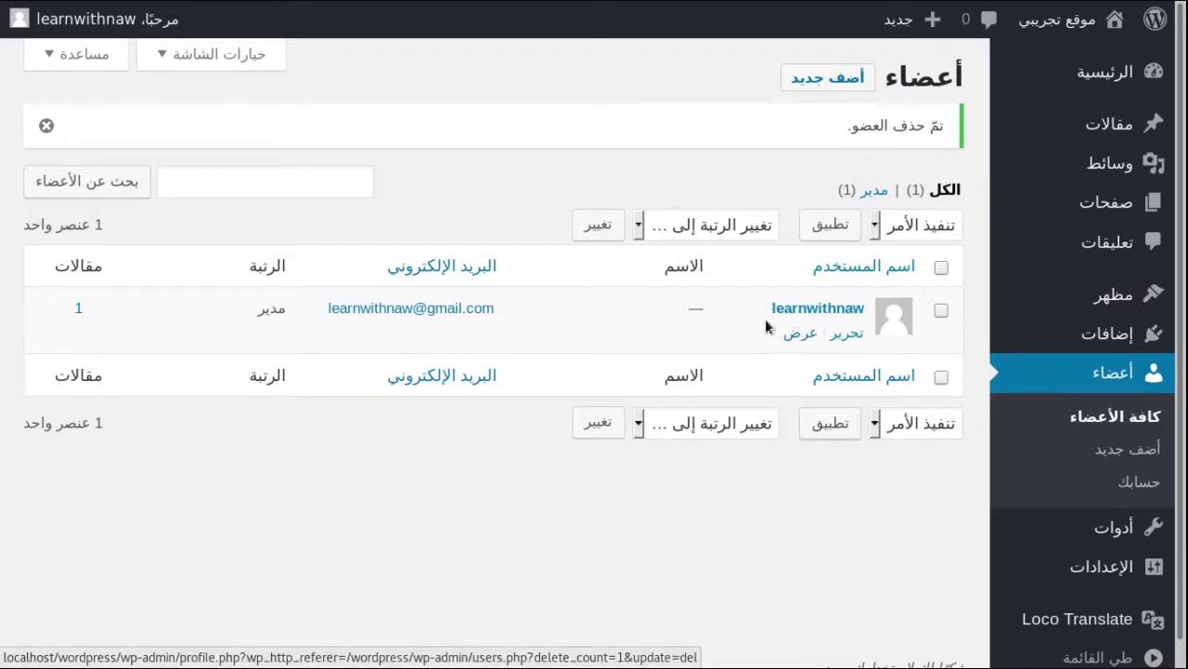
Edit the remaining administrator's profile and scroll to the New Password section
{"action": "left_click", "coordinate": [848, 337]}
{"action": "key", "text": "ctrl+plus"}
{"action": "scroll", "coordinate": [794, 227], "scroll_direction": "down", "scroll_amount": 6}
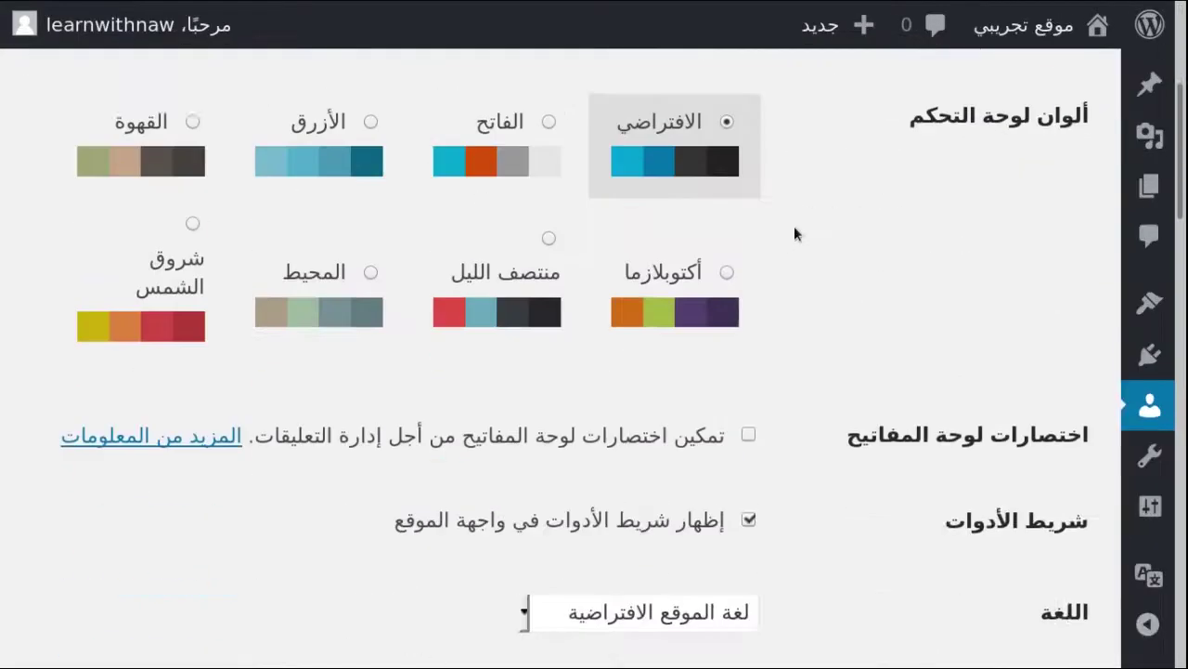
{"action": "scroll", "coordinate": [795, 229], "scroll_direction": "down", "scroll_amount": 10}
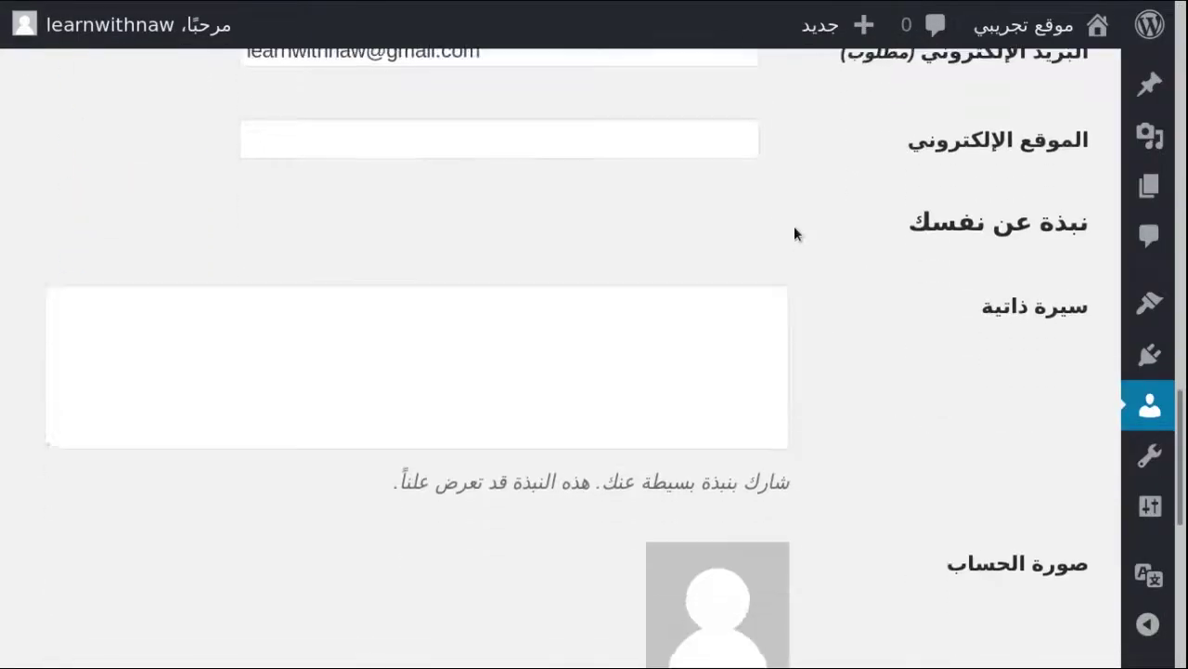
{"action": "scroll", "coordinate": [794, 232], "scroll_direction": "down", "scroll_amount": 5}
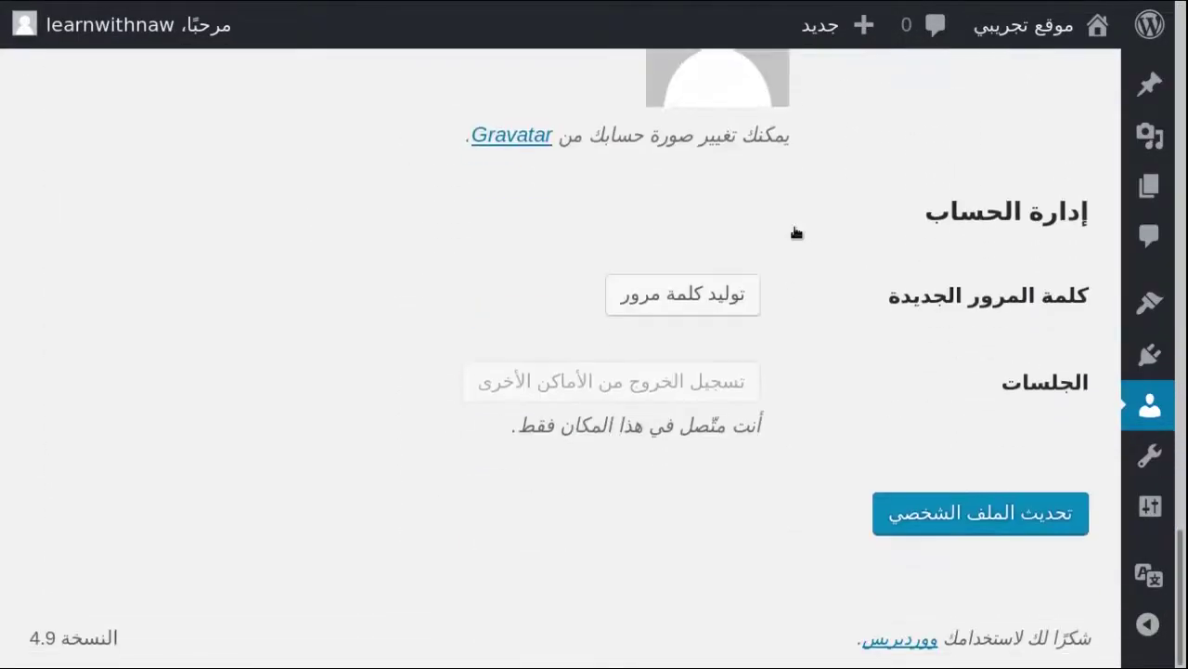
{"action": "scroll", "coordinate": [794, 232], "scroll_direction": "up", "scroll_amount": 1}
{"action": "scroll", "coordinate": [888, 344], "scroll_direction": "down", "scroll_amount": 1}
{"action": "left_click_drag", "start_coordinate": [875, 307], "coordinate": [1067, 299]}
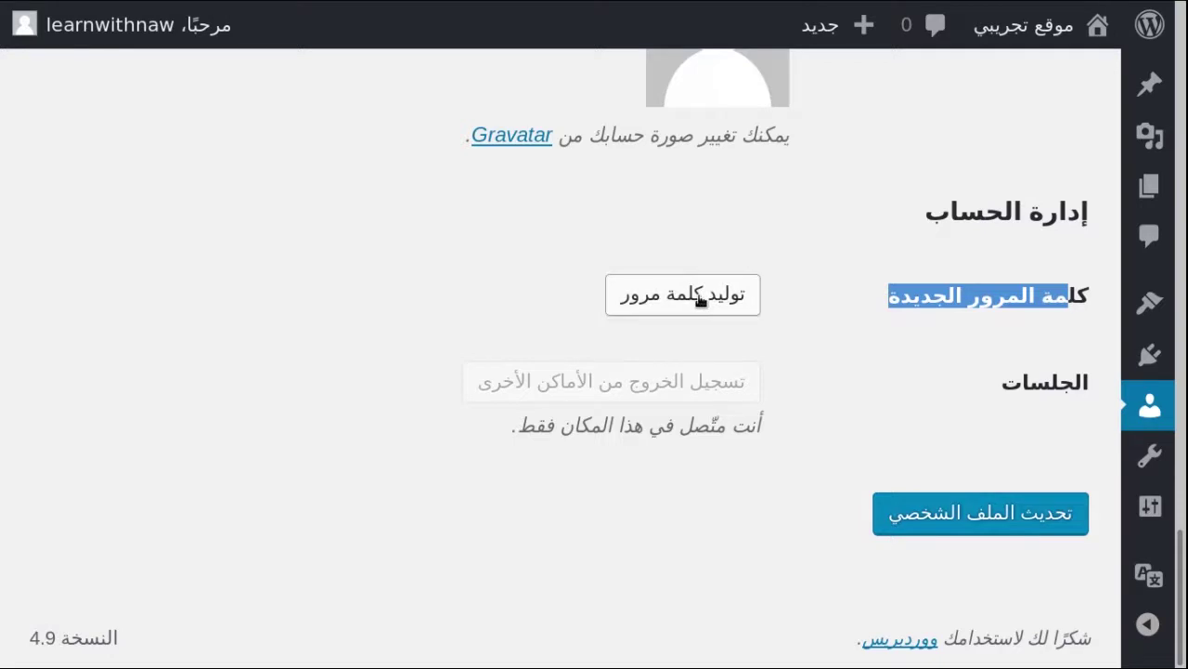
Generate a new password, then select all of it and delete it, leaving the field empty
{"action": "left_click", "coordinate": [667, 309]}
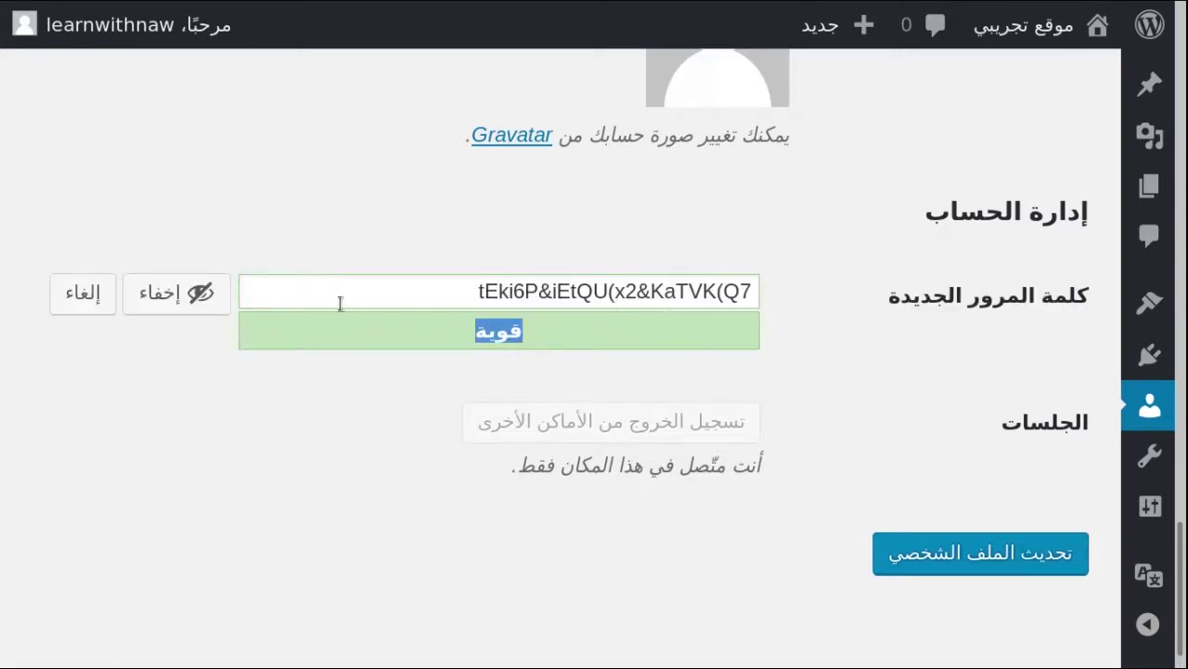
{"action": "left_click", "coordinate": [378, 292]}
{"action": "left_click_drag", "start_coordinate": [750, 269], "coordinate": [721, 289]}
{"action": "left_click", "coordinate": [722, 290]}
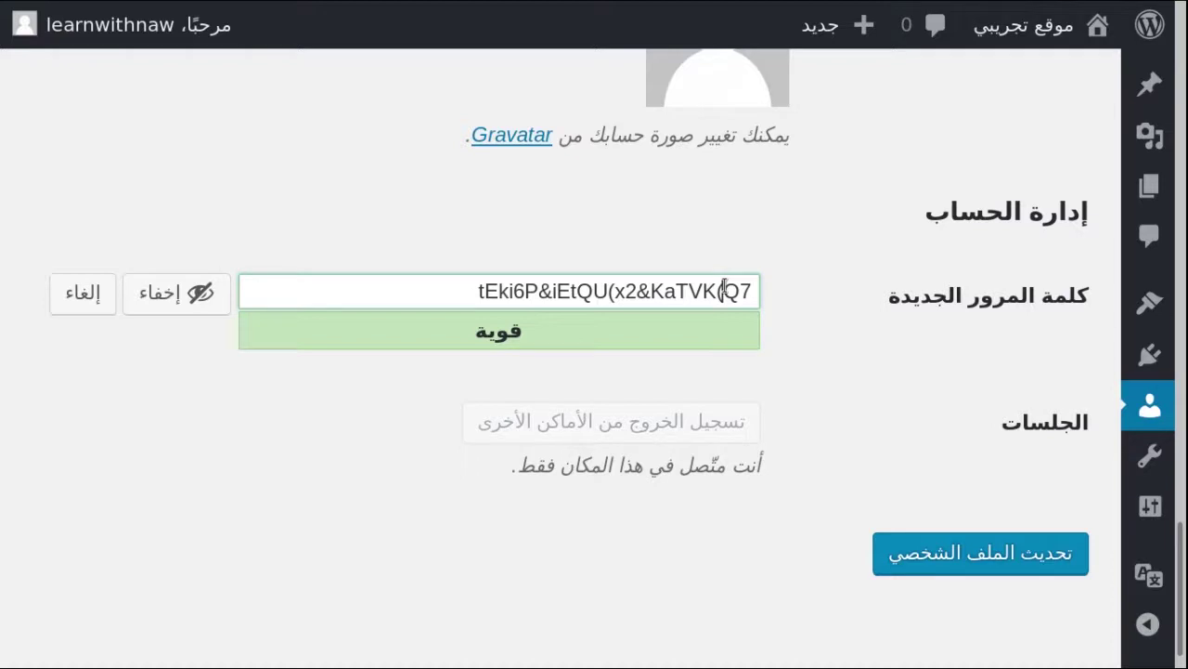
{"action": "key", "text": "shift+End"}
{"action": "key", "text": "ctrl+a"}
{"action": "key", "text": "ctrl+c"}
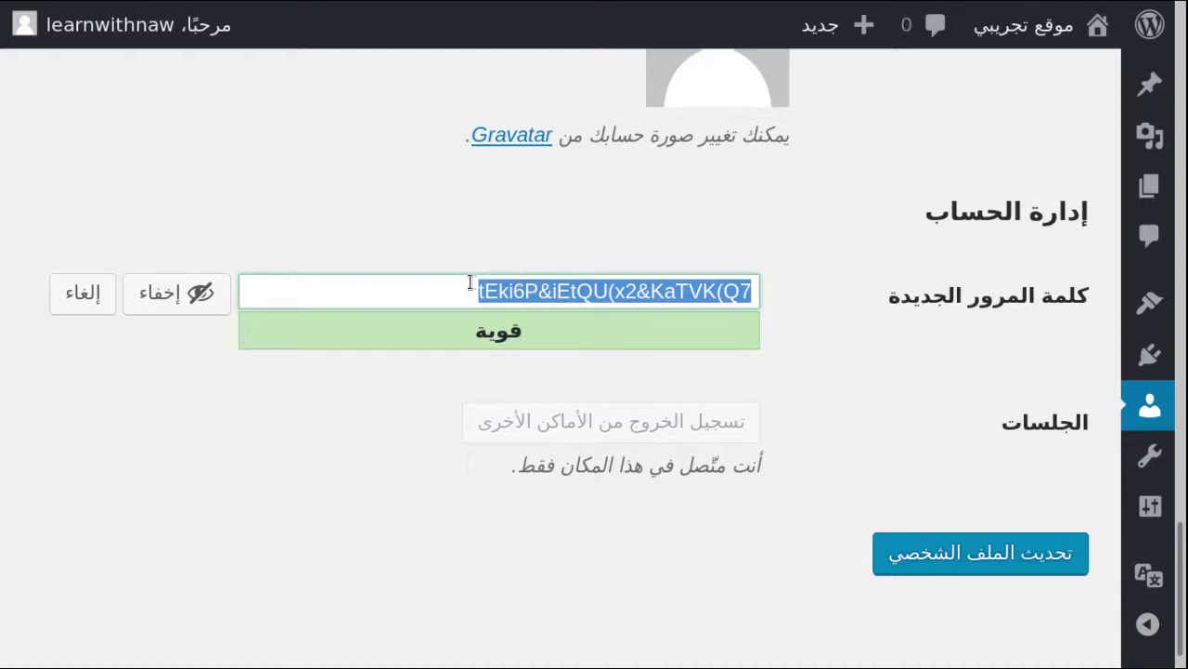
{"action": "left_click", "coordinate": [443, 291]}
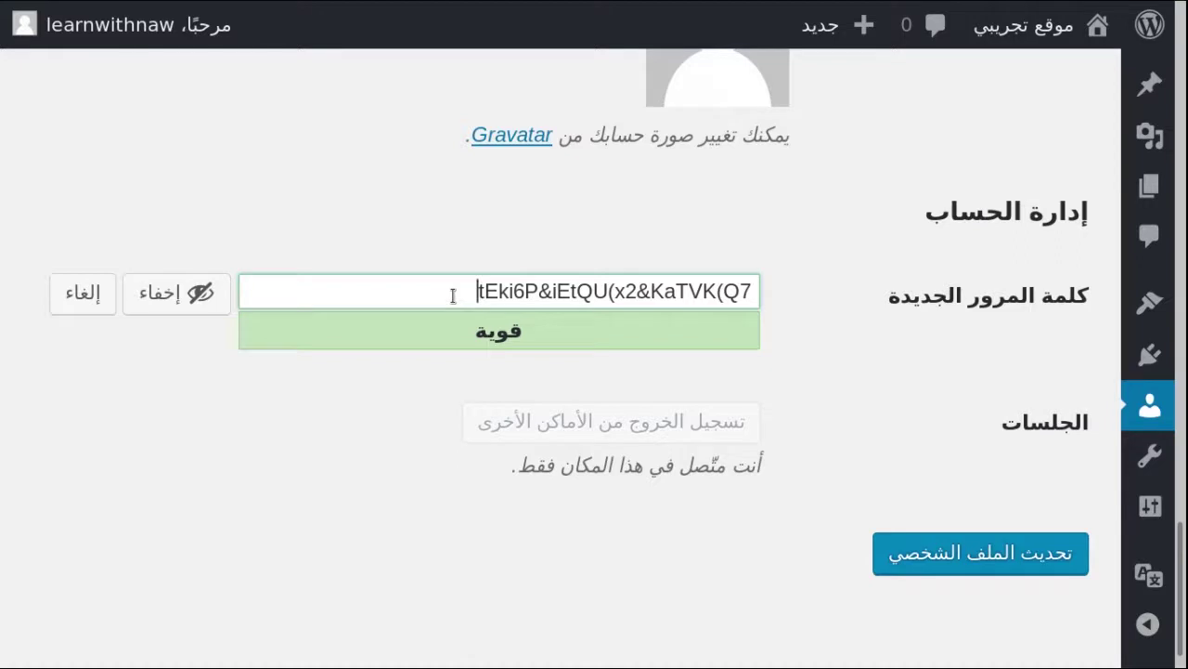
{"action": "key", "text": "ctrl+a"}
{"action": "key", "text": "BackSpace"}
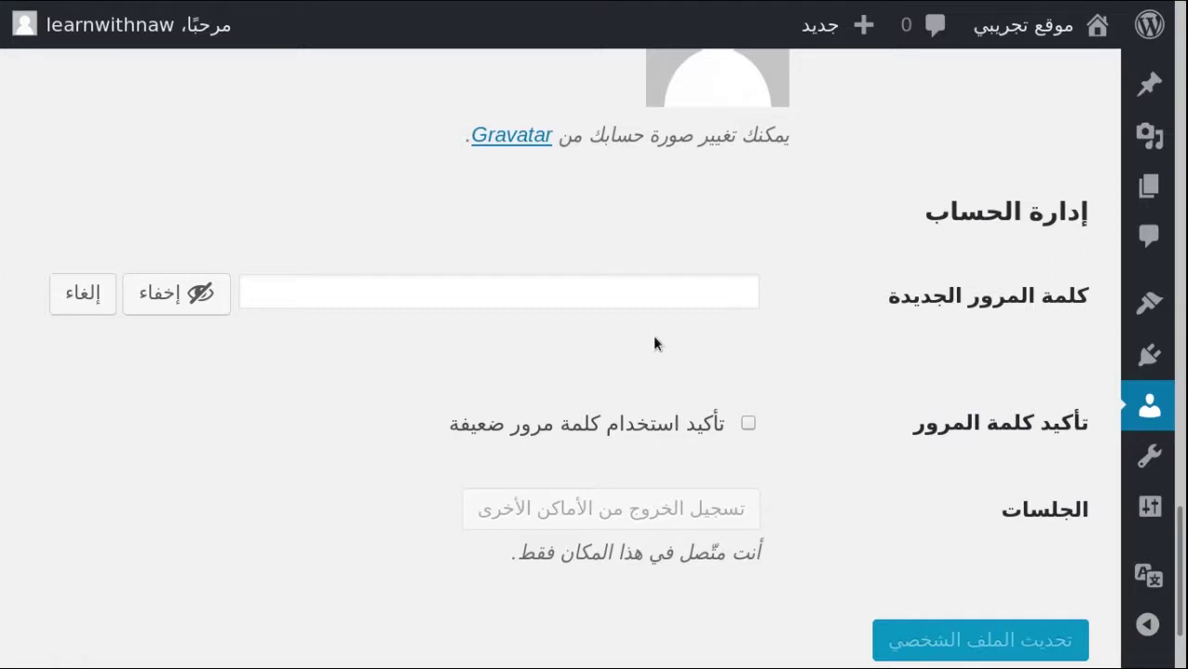
Type a passphrase into the administrator's empty New Password field
{"action": "left_click", "coordinate": [627, 291]}
{"action": "key", "text": "BackSpace"}
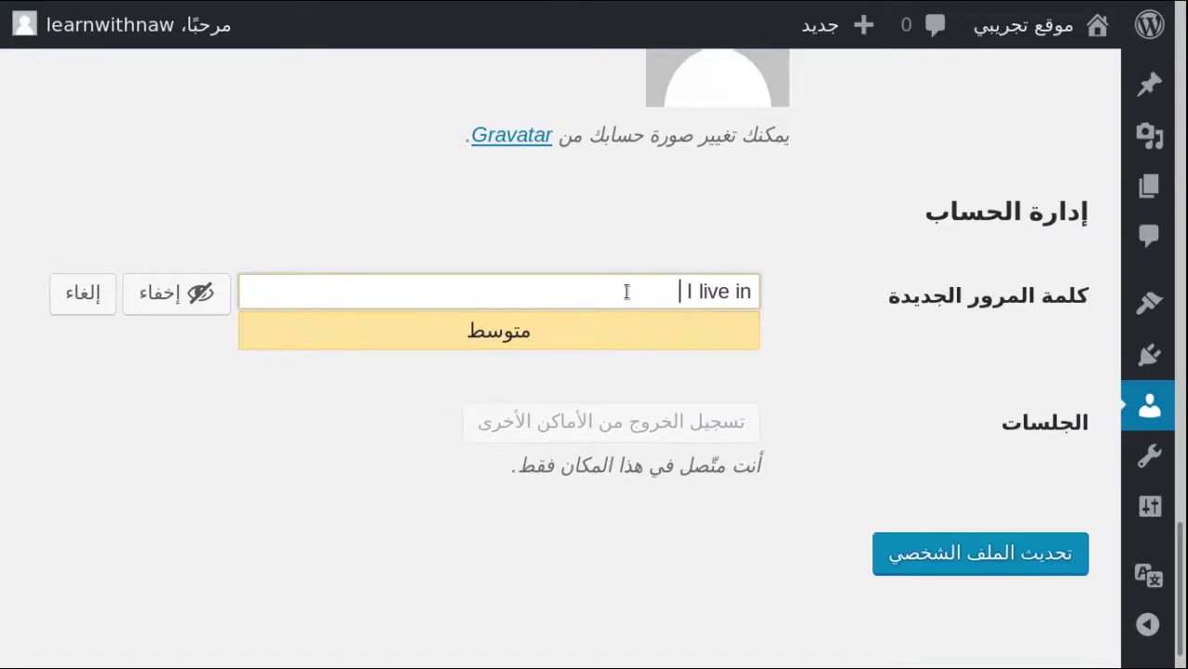
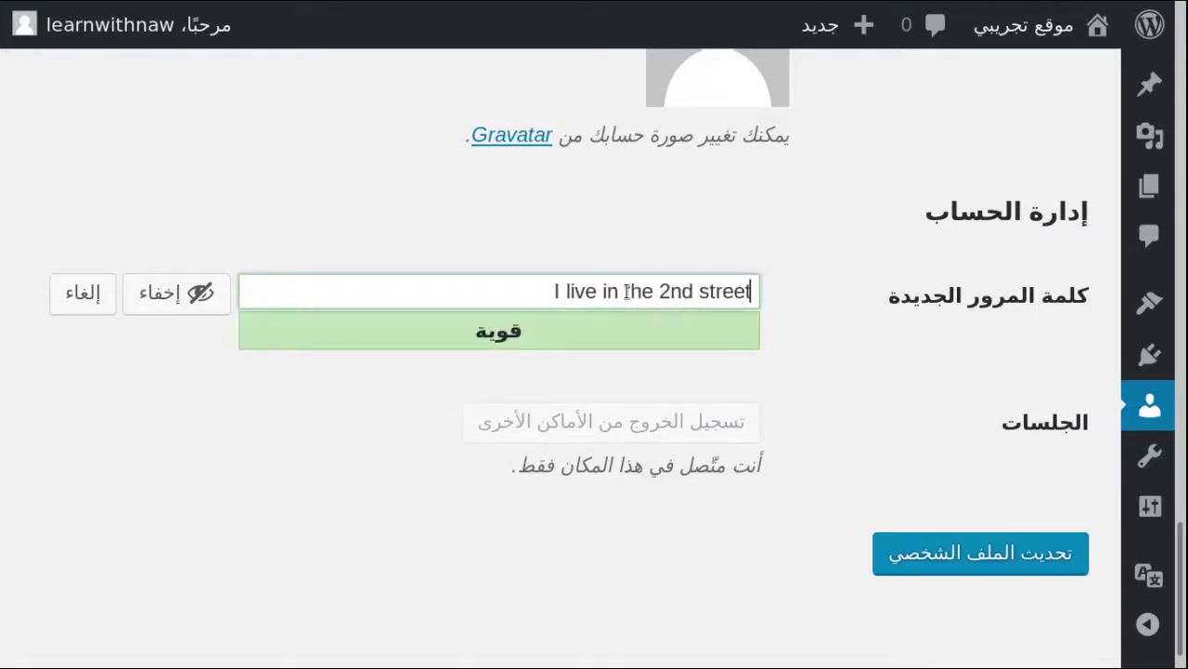
Condense the passphrase into a compact password with symbols and digits, rated strong (قوية)
{"action": "left_click_drag", "start_coordinate": [533, 292], "coordinate": [637, 303]}
{"action": "left_click", "coordinate": [557, 294]}
{"action": "left_click", "coordinate": [561, 291]}
{"action": "key", "text": "Delete"}
{"action": "key", "text": "Right"}
{"action": "key", "text": "Delete"}
{"action": "key", "text": "Right"}
{"action": "key", "text": "Delete"}
{"action": "key", "text": "Delete"}
{"action": "key", "text": "Delete"}
{"action": "key", "text": "Delete"}
{"action": "key", "text": "BackSpace"}
{"action": "key", "text": "BackSpace"}
{"action": "key", "text": "BackSpace"}
{"action": "key", "text": "BackSpace"}
{"action": "key", "text": "Delete"}
{"action": "key", "text": "Right"}
{"action": "key", "text": "Right"}
{"action": "key", "text": "Delete"}
{"action": "key", "text": "Delete"}
{"action": "key", "text": "Right"}
{"action": "key", "text": "Right"}
{"action": "key", "text": "Delete"}
{"action": "key", "text": "Delete"}
{"action": "key", "text": "Delete"}
{"action": "key", "text": "Delete"}
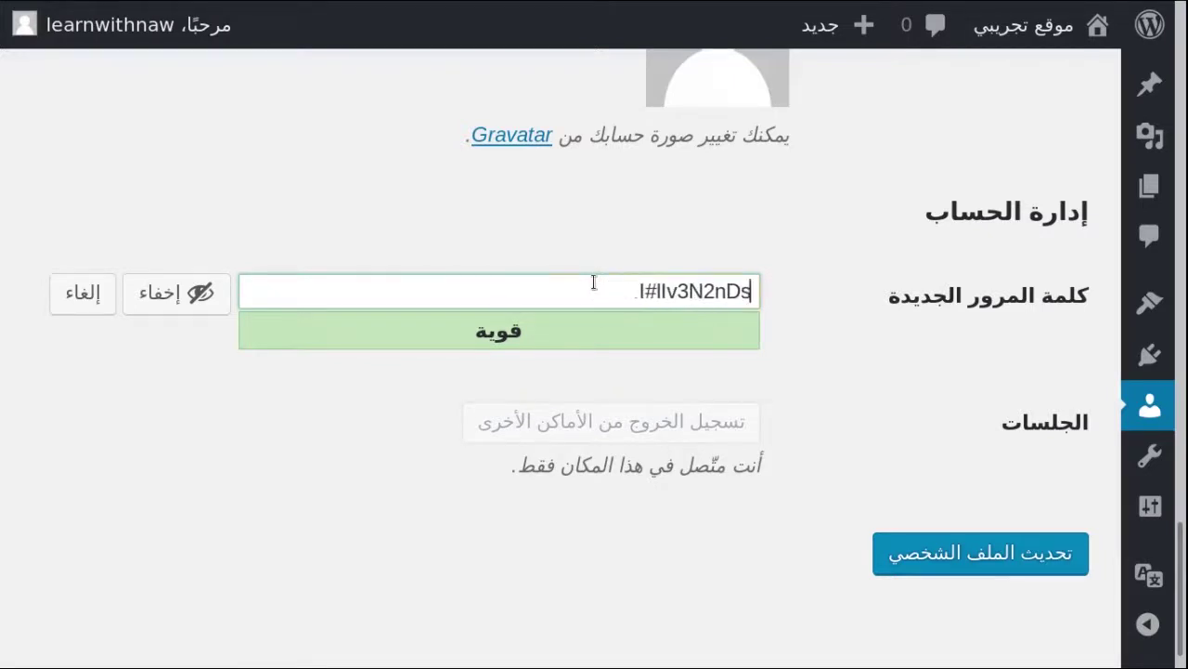
{"action": "double_click", "coordinate": [667, 292]}
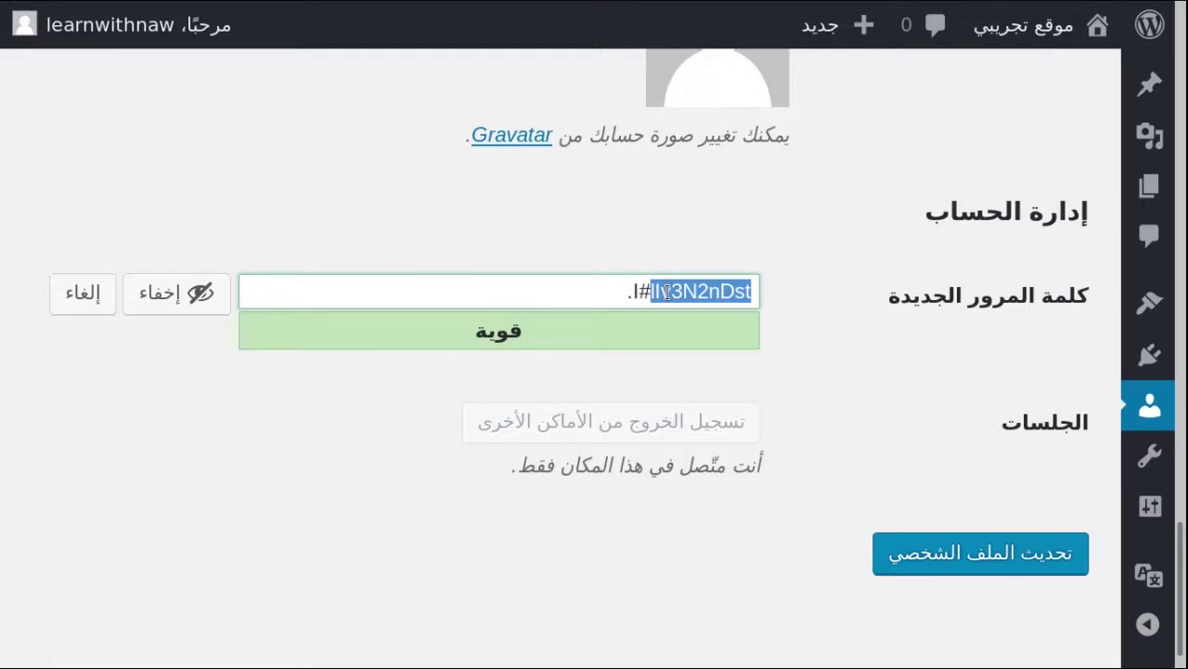
{"action": "key", "text": "ctrl+a"}
{"action": "key", "text": "End"}
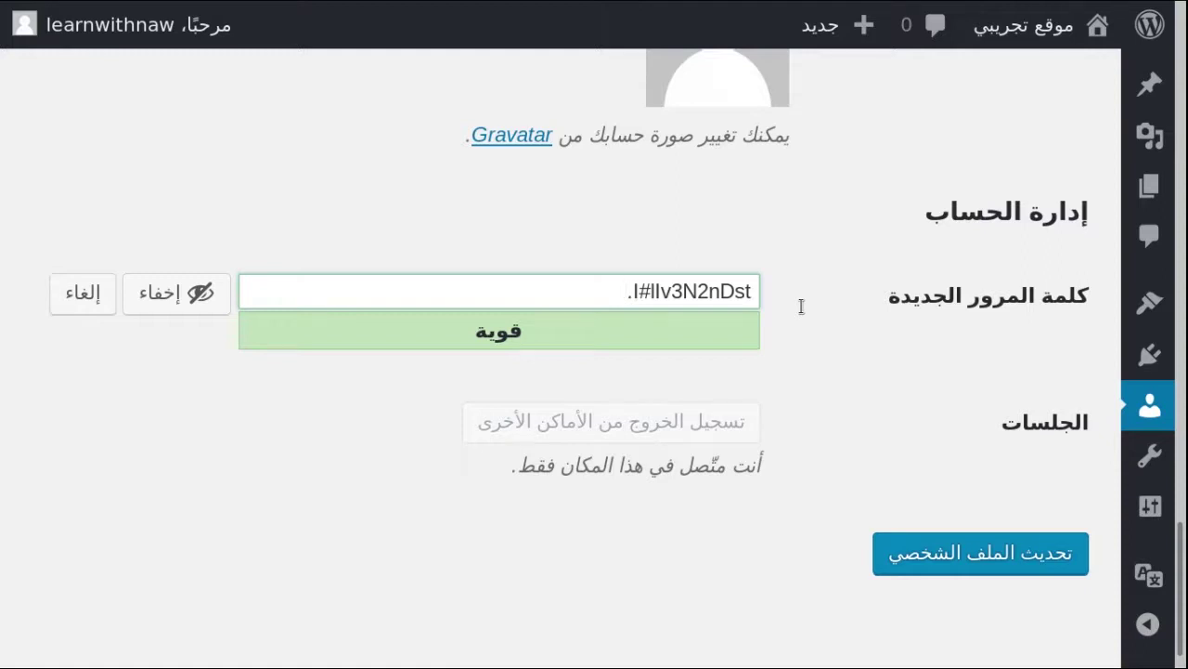
Replace the custom password with the generated strong one and save via Update Profile
{"action": "left_click_drag", "start_coordinate": [584, 291], "coordinate": [804, 257]}
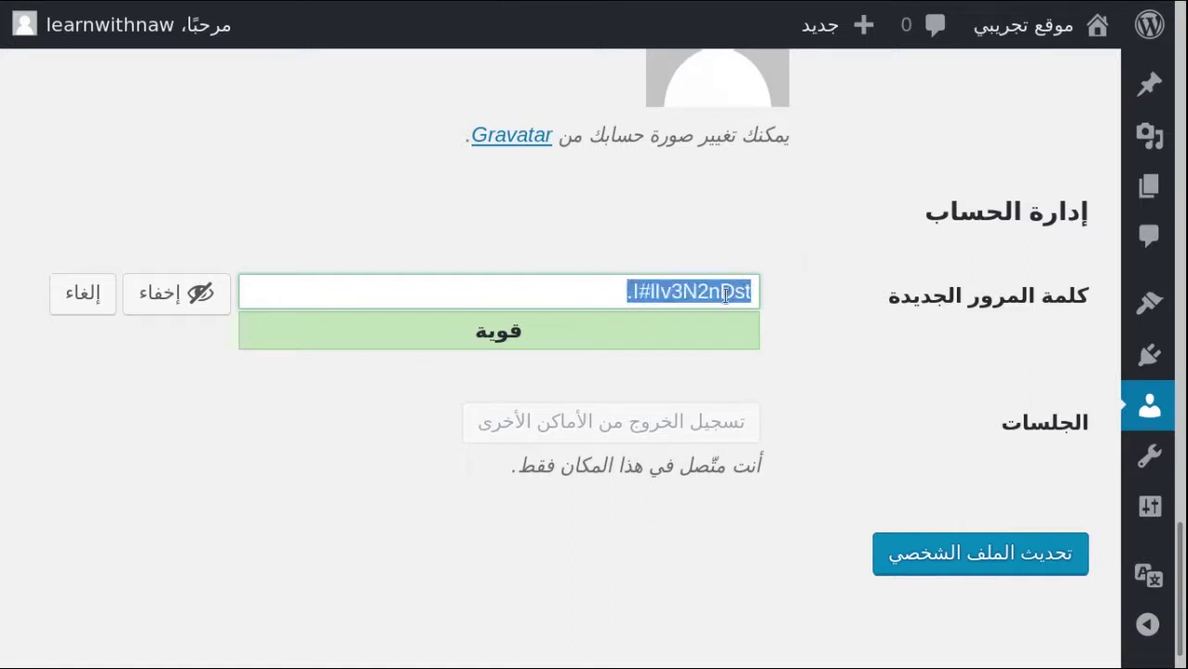
{"action": "key", "text": "ctrl+v"}
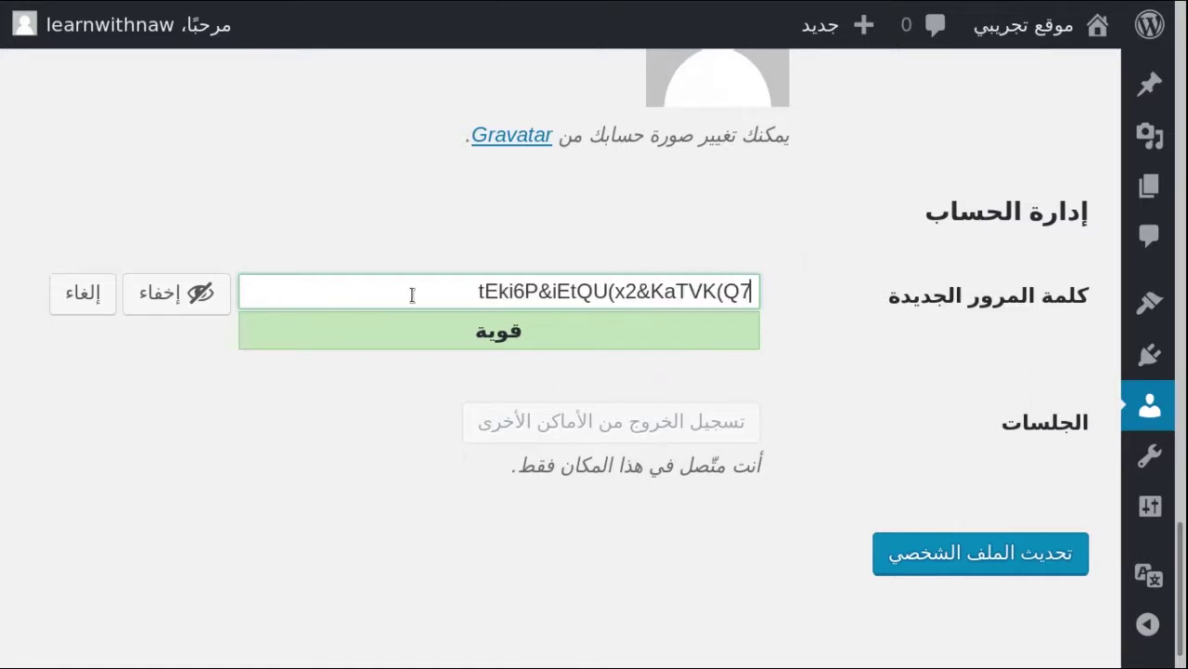
{"action": "left_click_drag", "start_coordinate": [462, 276], "coordinate": [800, 262]}
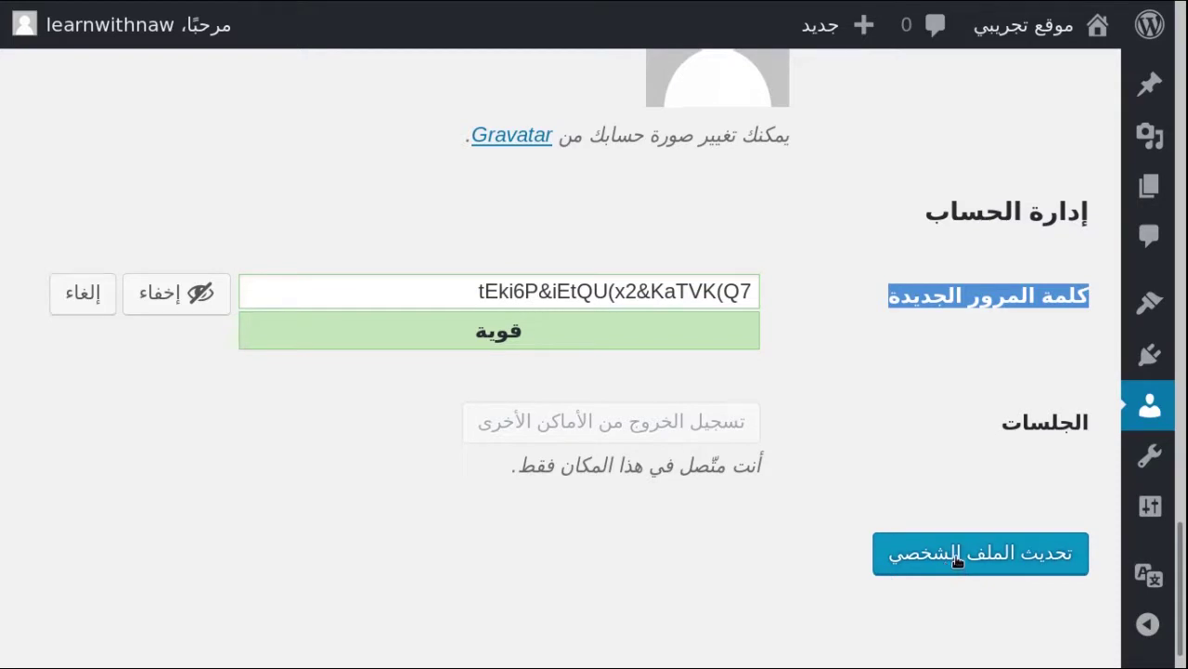
{"action": "left_click", "coordinate": [956, 557]}
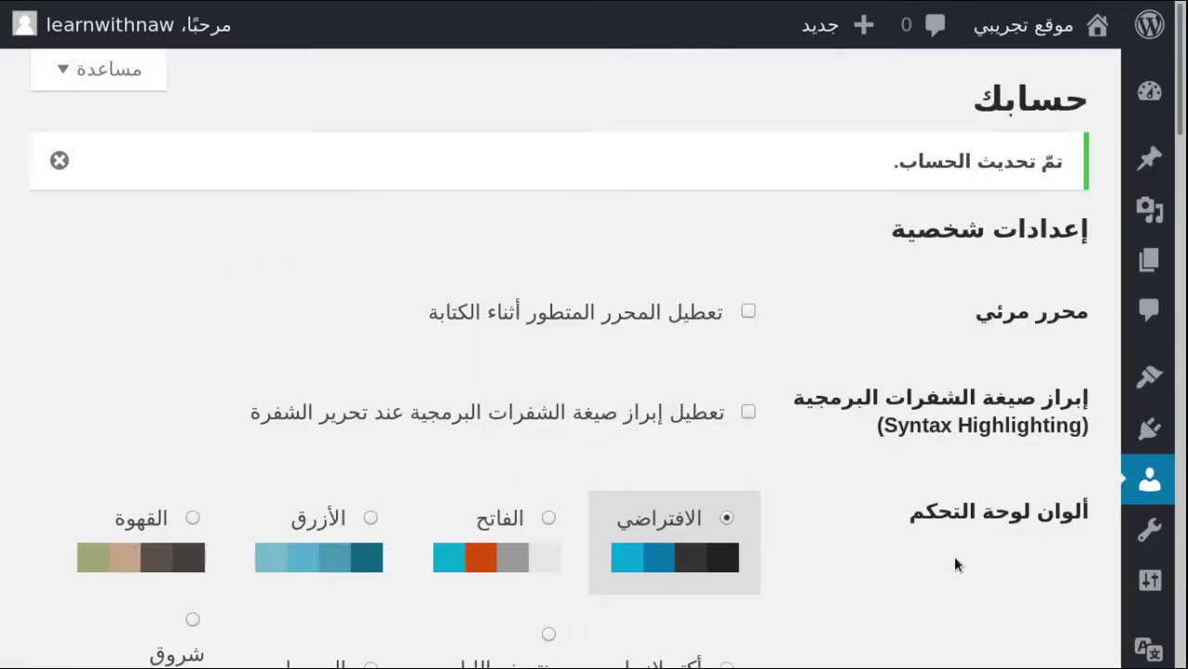
After the 'account updated' confirmation, zoom out and go to Dashboard > Updates
{"action": "left_click_drag", "start_coordinate": [828, 167], "coordinate": [1039, 162]}
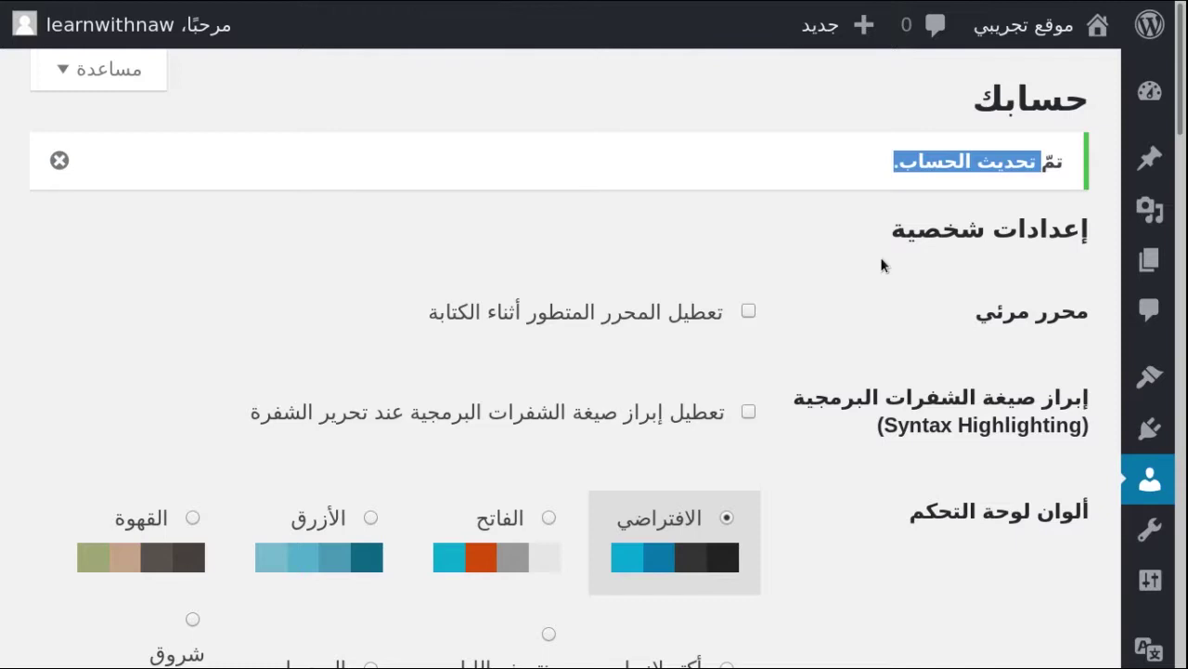
{"action": "key", "text": "ctrl+minus"}
{"action": "key", "text": "ctrl+minus"}
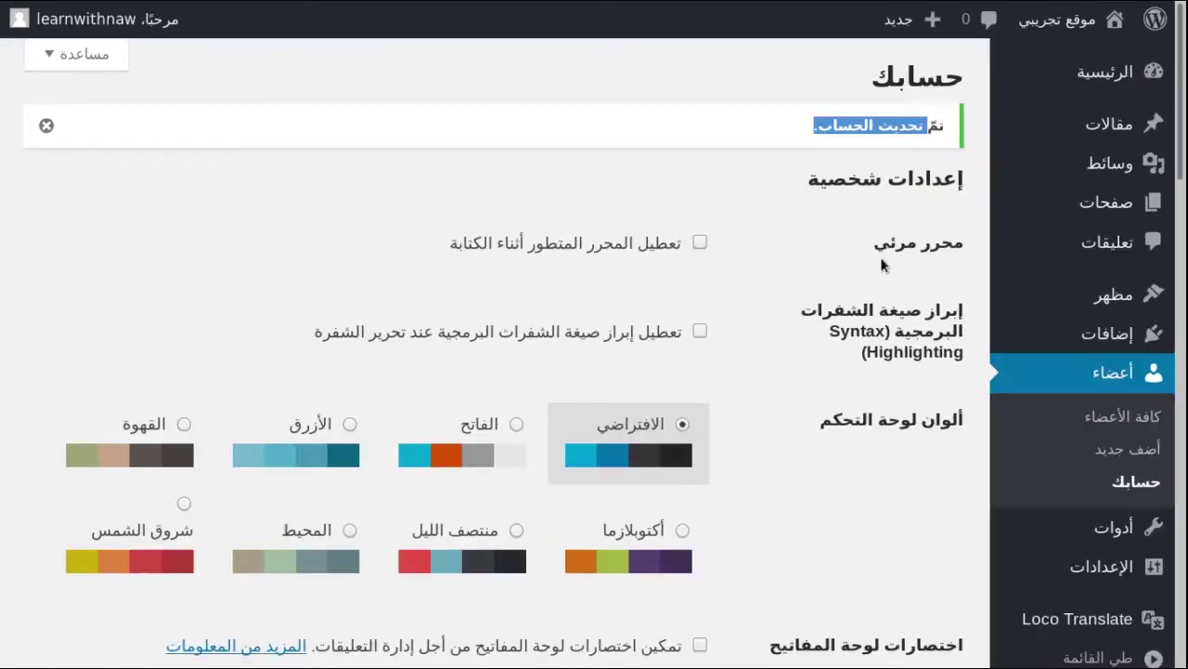
{"action": "mouse_move", "coordinate": [1027, 79]}
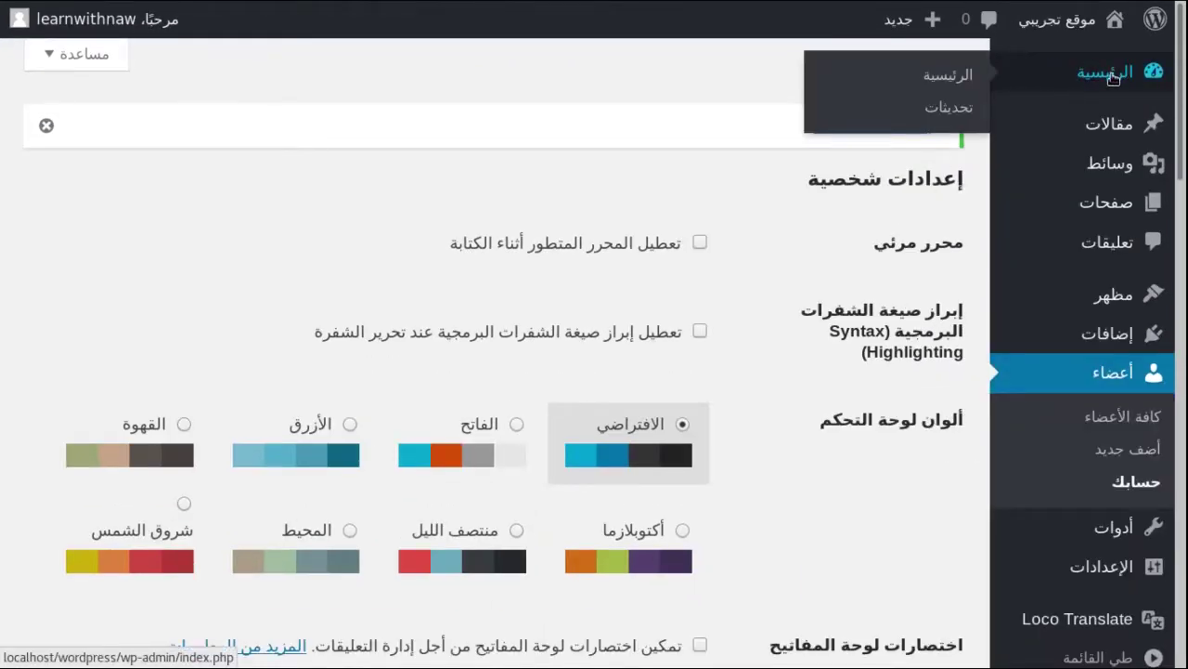
{"action": "left_click", "coordinate": [950, 109]}
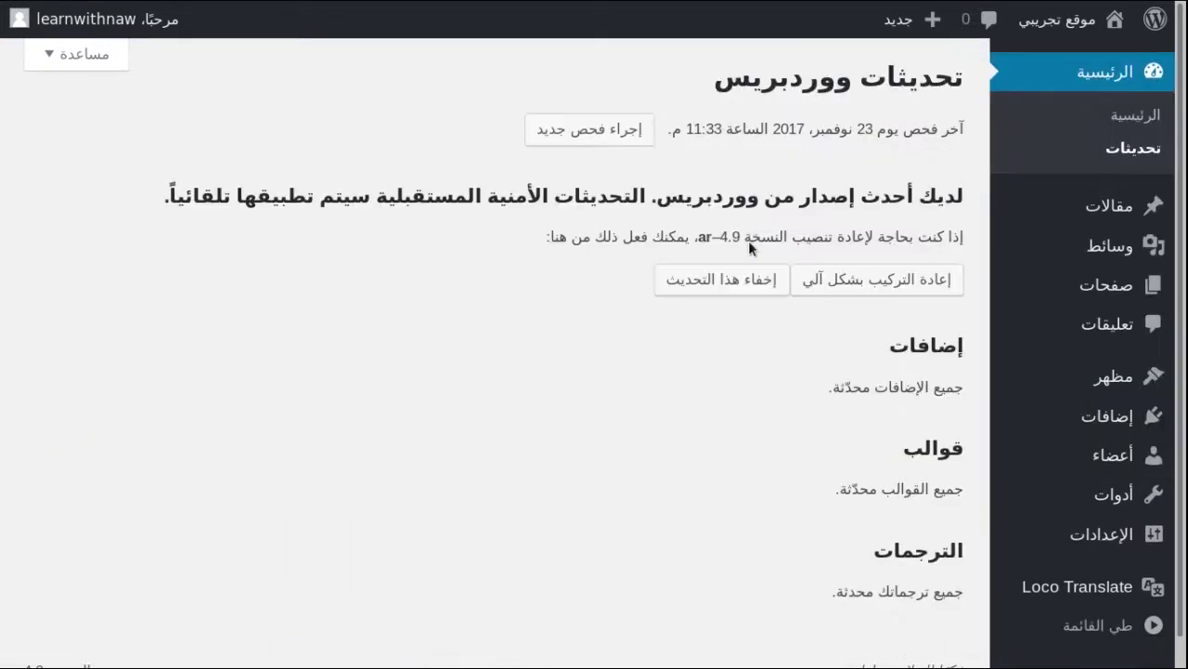
{"action": "key", "text": "ctrl+plus"}
{"action": "key", "text": "ctrl+plus"}
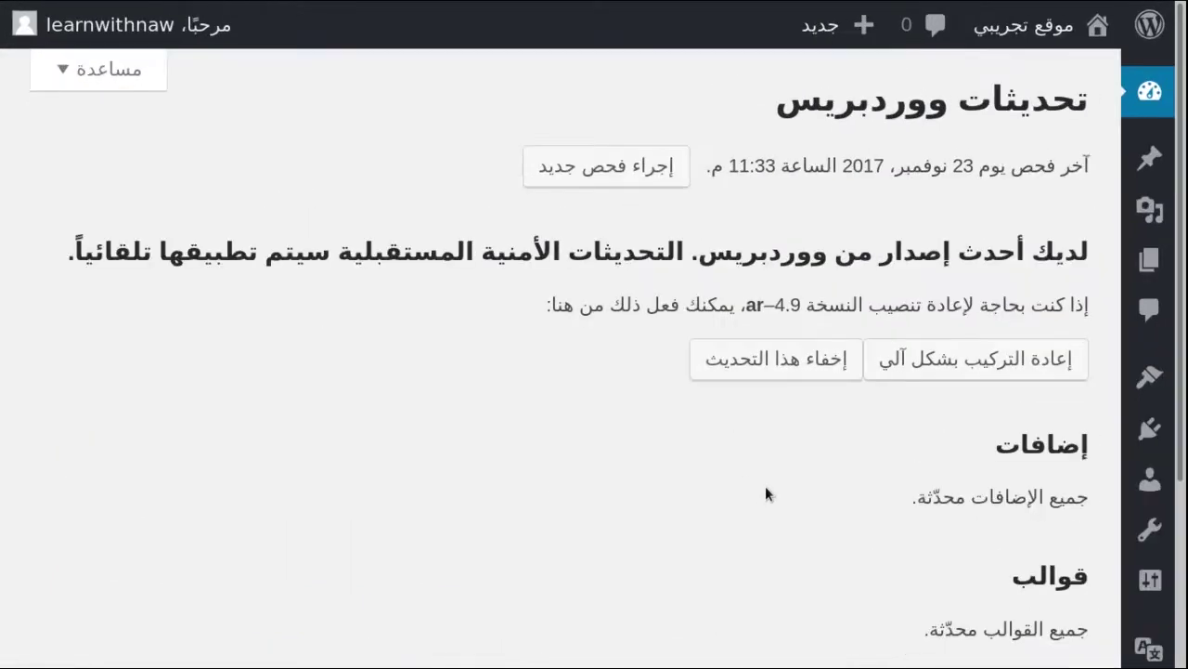
{"action": "scroll", "coordinate": [765, 493], "scroll_direction": "up", "scroll_amount": 1}
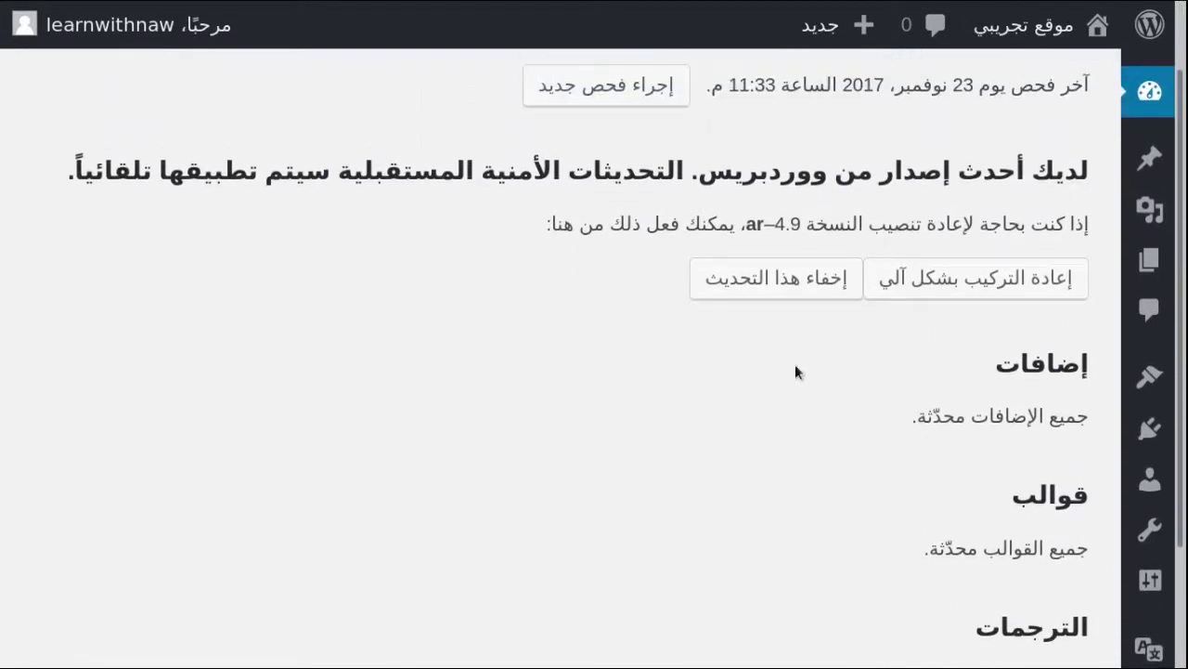
{"action": "scroll", "coordinate": [808, 362], "scroll_direction": "up", "scroll_amount": 2}
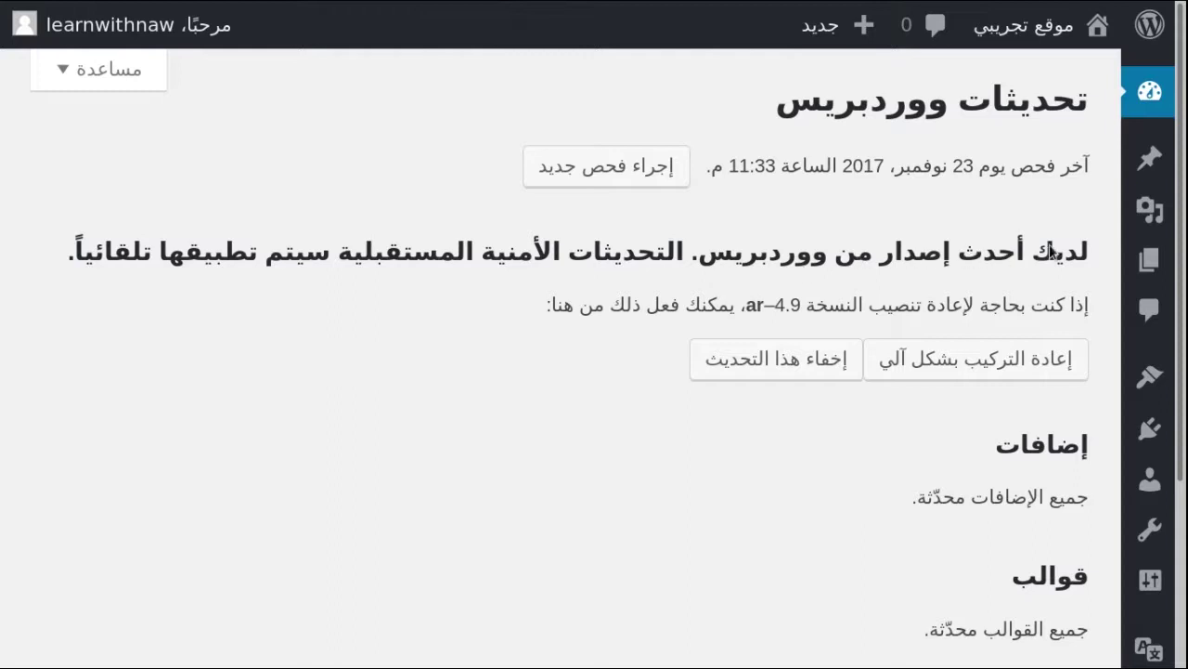
{"action": "scroll", "coordinate": [709, 523], "scroll_direction": "down", "scroll_amount": 1}
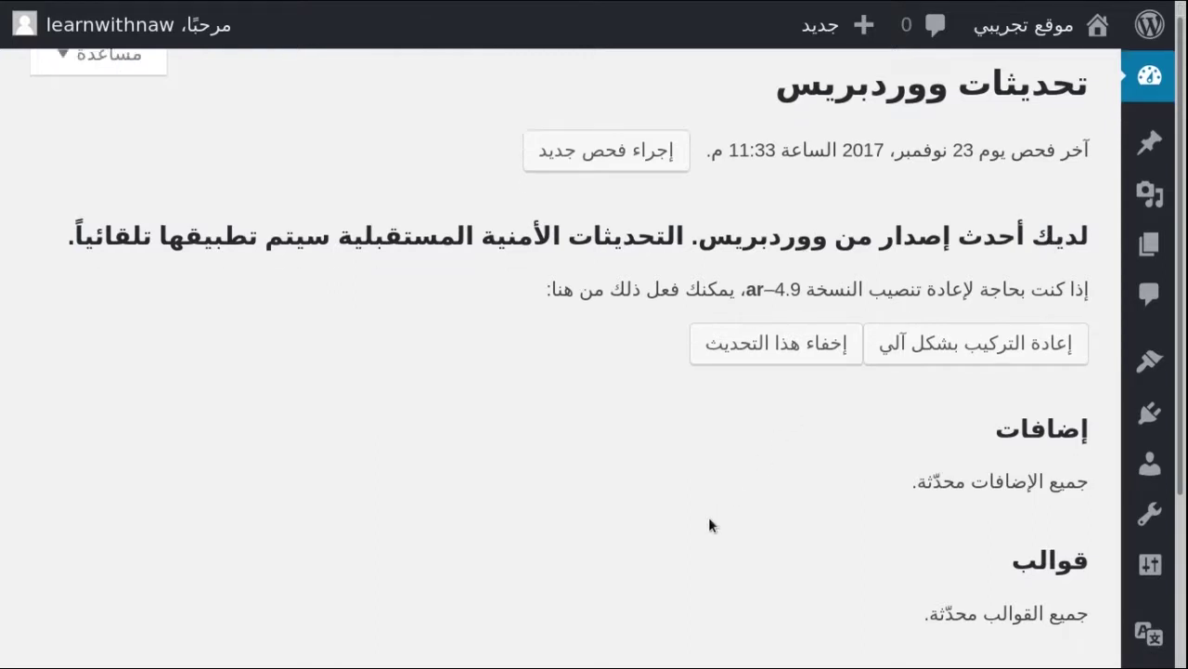
{"action": "scroll", "coordinate": [708, 526], "scroll_direction": "down", "scroll_amount": 4}
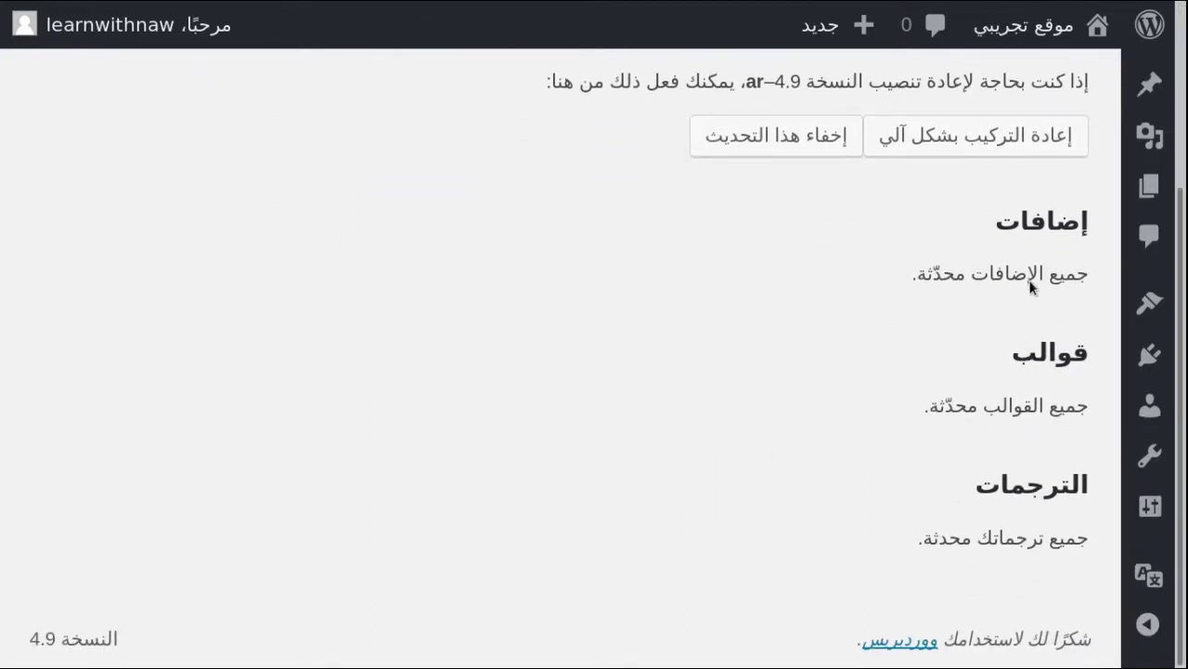